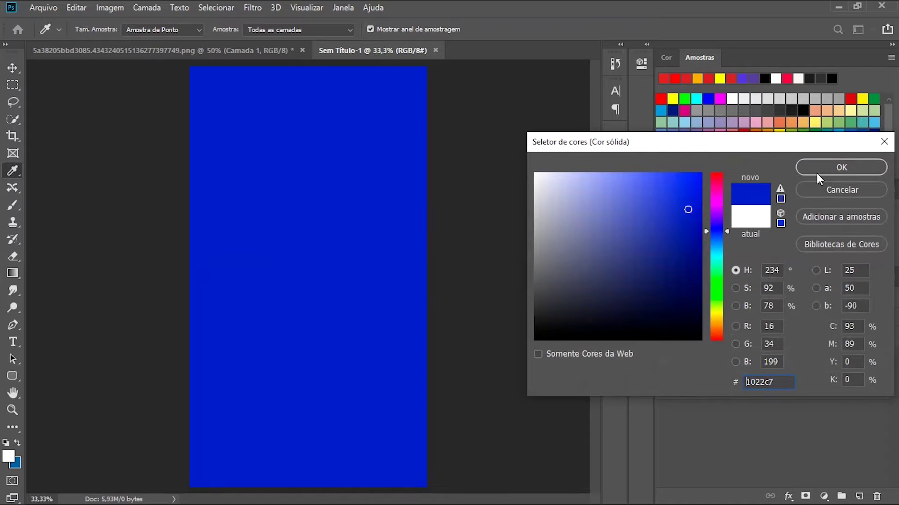
- Confirm the blue #1022c7 solid colour fill and draw a circle about 690 px wide near the canvas centre on a new layer
click(817, 173)
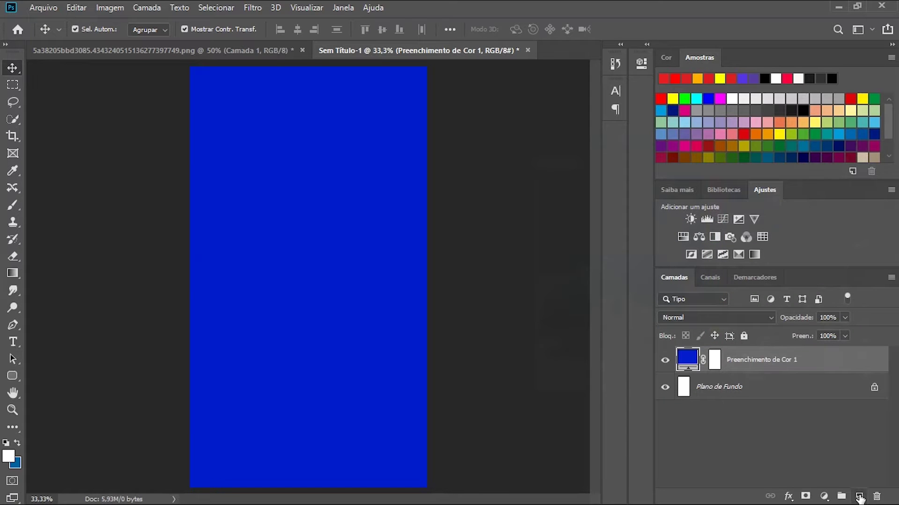
click(859, 497)
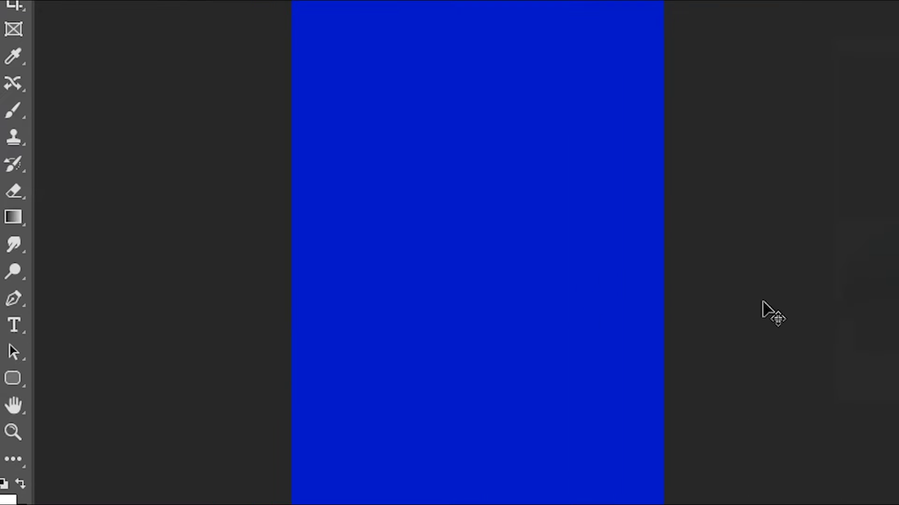
right_click(14, 377)
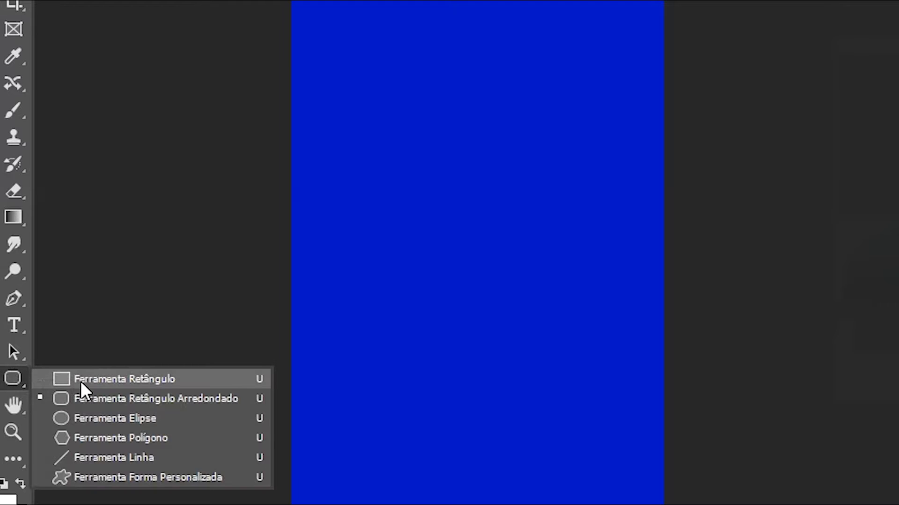
click(117, 417)
drag(372, 96, 455, 210)
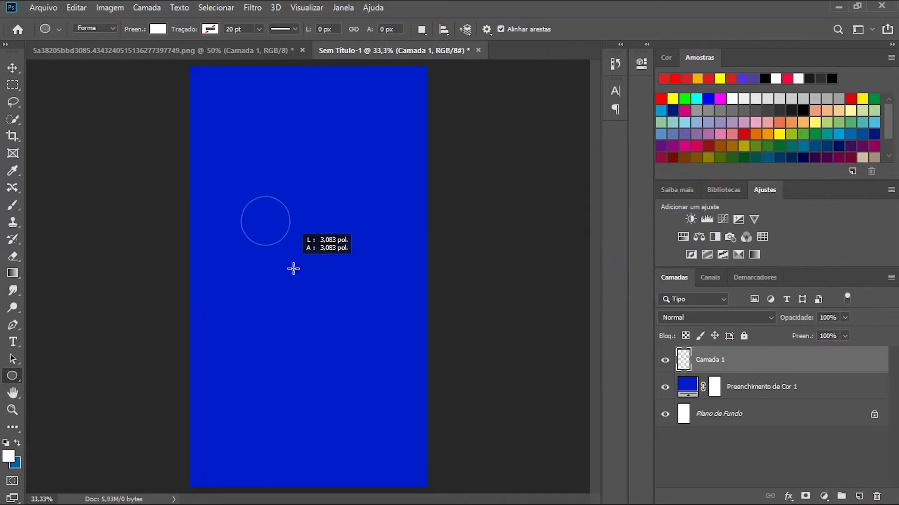
drag(294, 269, 393, 412)
- Fill the large circle with orange and centre it horizontally on the canvas
click(453, 163)
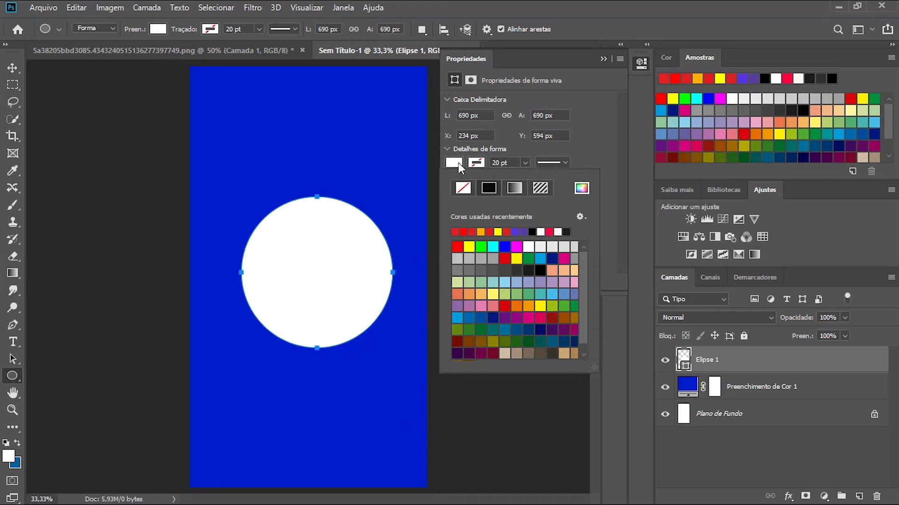
click(483, 232)
click(603, 58)
click(12, 68)
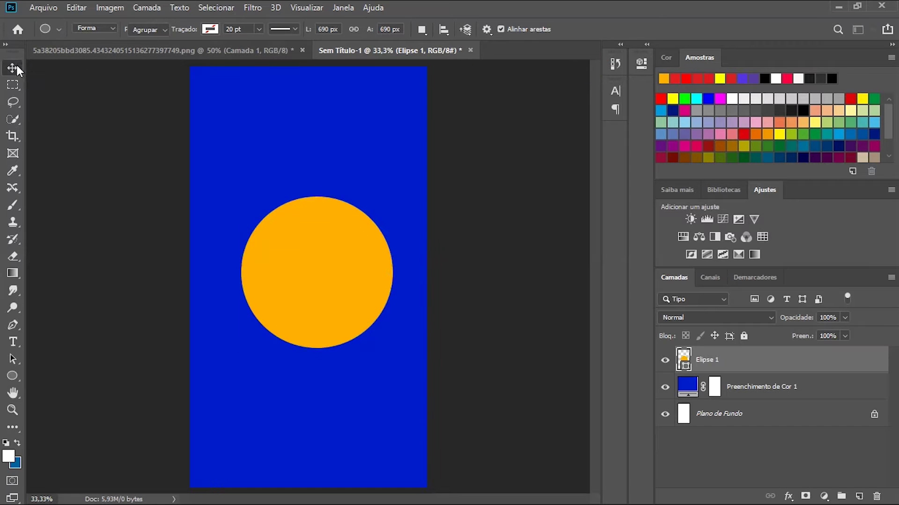
drag(298, 271, 287, 276)
click(144, 232)
- Bring the red sofa from the PNG image into the Sem Título-1 document, over the orange circle
click(283, 50)
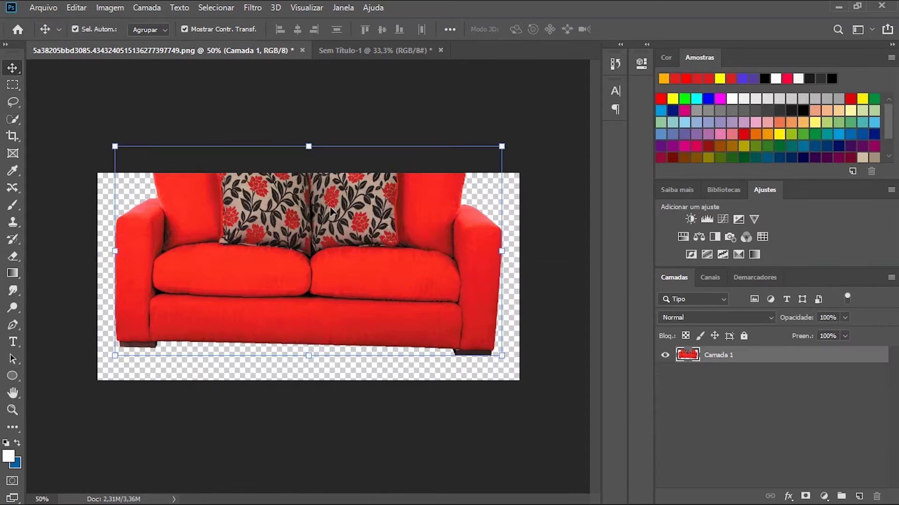
drag(330, 211, 331, 276)
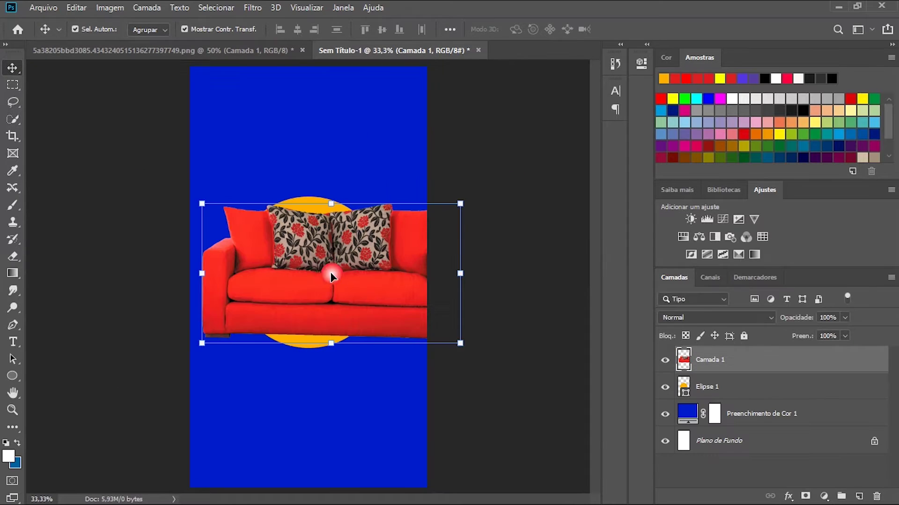
- Scale the sofa to about 70% centred over the orange circle and tilt it slightly counterclockwise
drag(204, 279, 250, 273)
drag(328, 271, 299, 267)
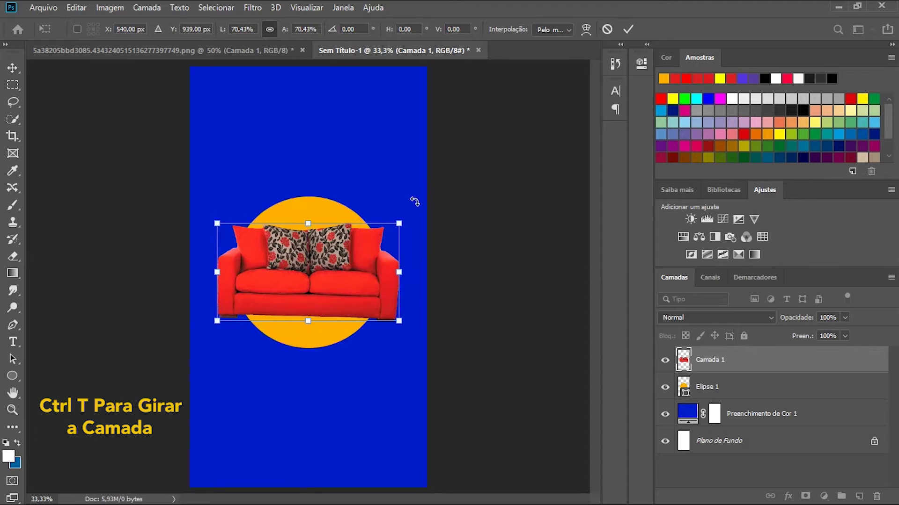
drag(411, 200, 395, 185)
click(10, 70)
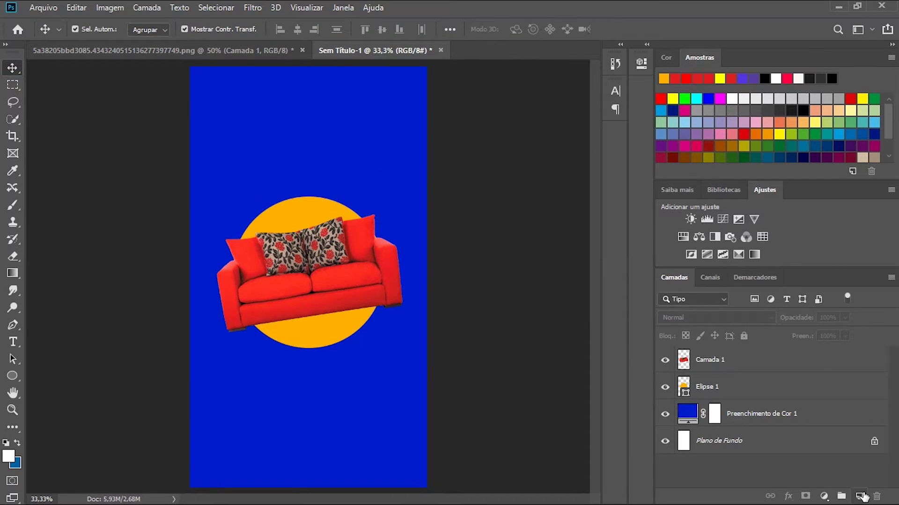
- Draw a circle about 231 px wide on a new layer at the sofa's upper-left corner
click(861, 496)
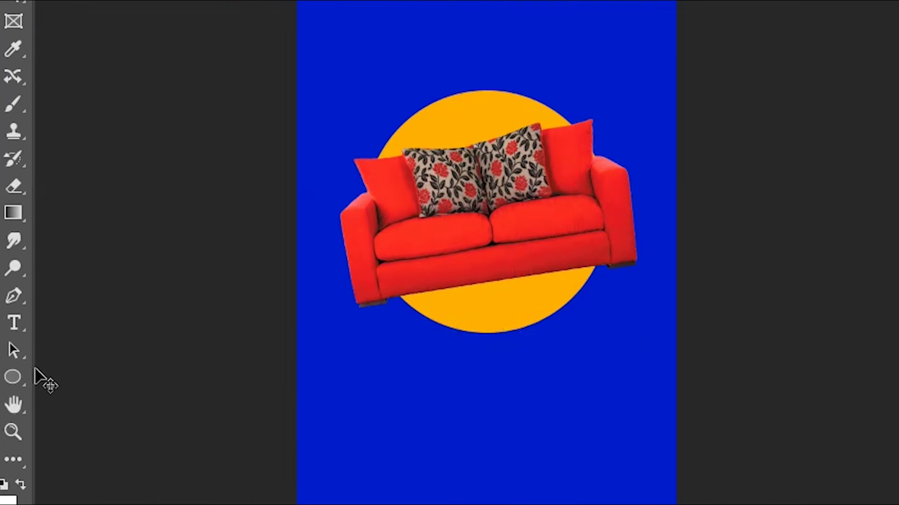
right_click(19, 376)
click(91, 418)
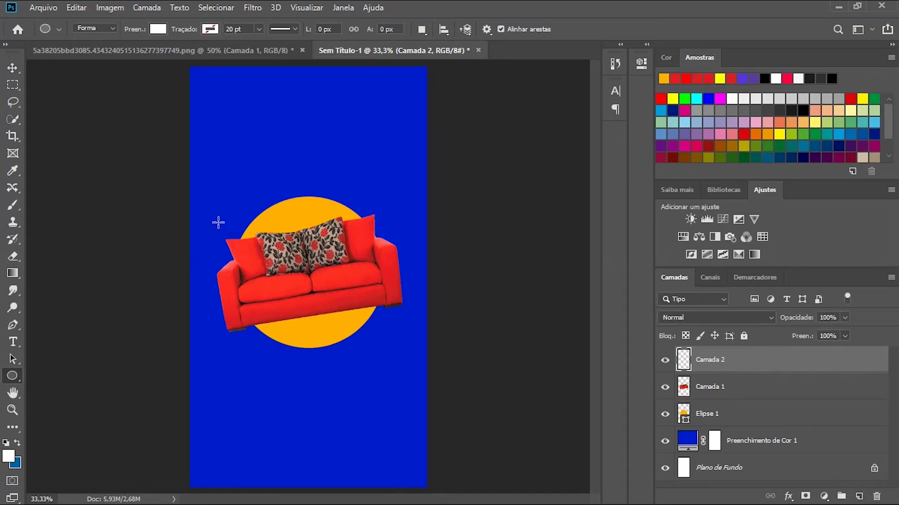
drag(235, 195, 285, 253)
- Fill the small circle with pure red
click(452, 164)
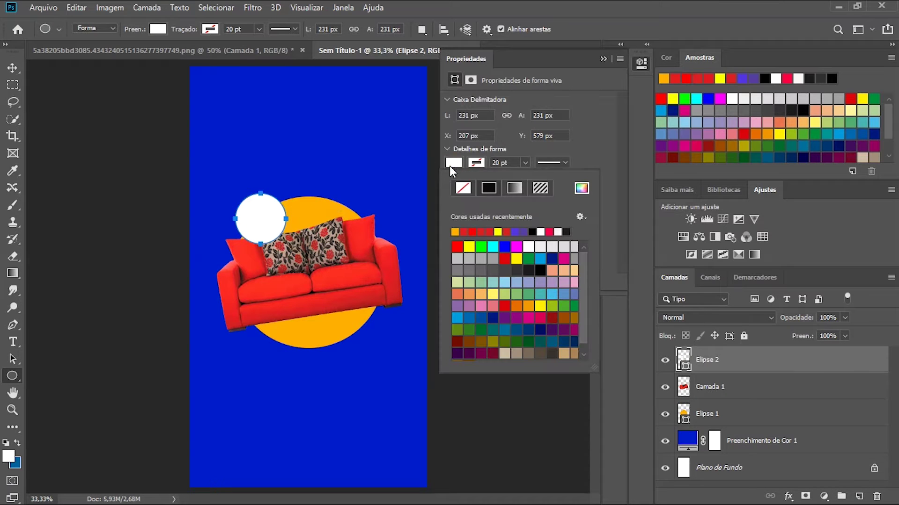
click(466, 231)
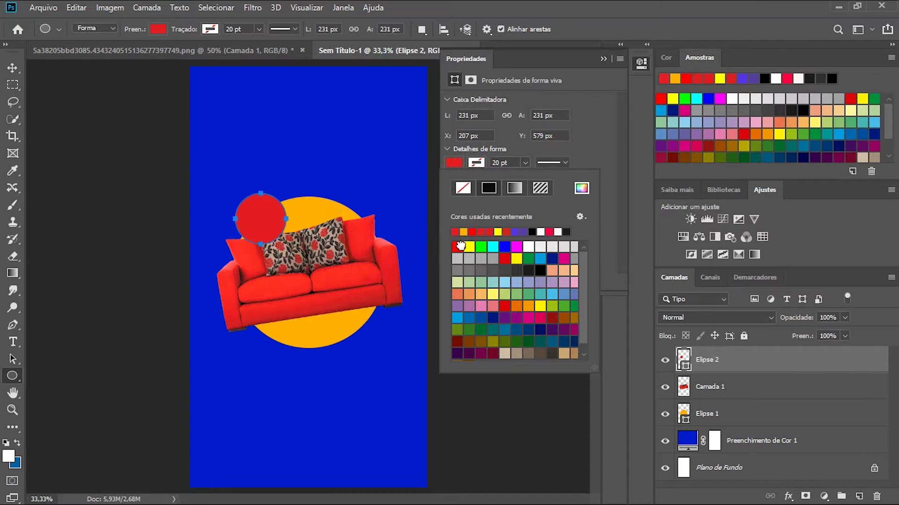
click(457, 246)
click(603, 59)
click(603, 58)
click(13, 67)
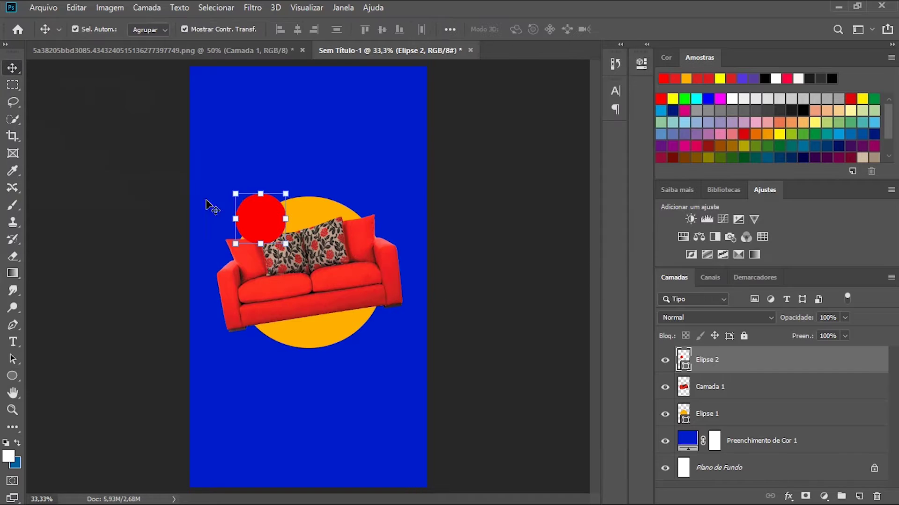
- Make three copies of the red circle around the canvas and enlarge the one below the sofa to about 280%
drag(251, 221, 217, 437)
key(ctrl+t)
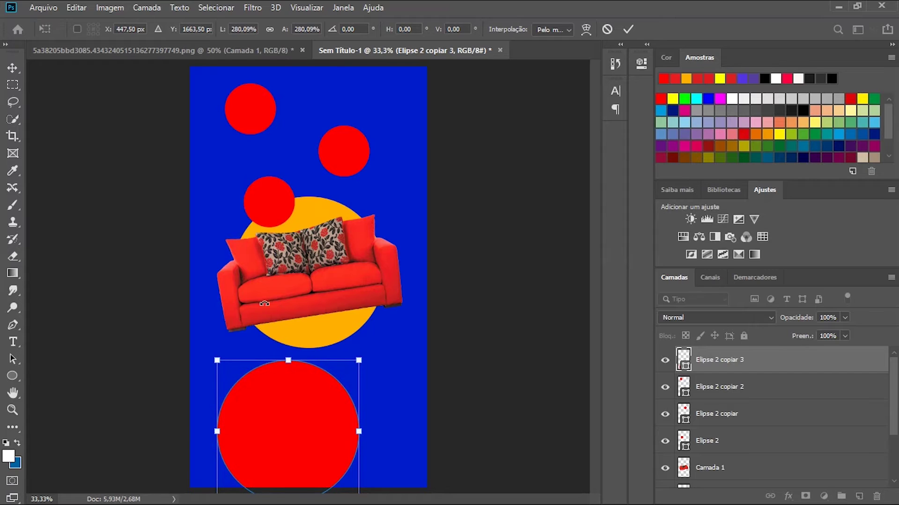
click(497, 378)
click(449, 296)
- Enlarge the red circle in the canvas's upper-left corner to about 249%, extending it past the top edge
click(270, 116)
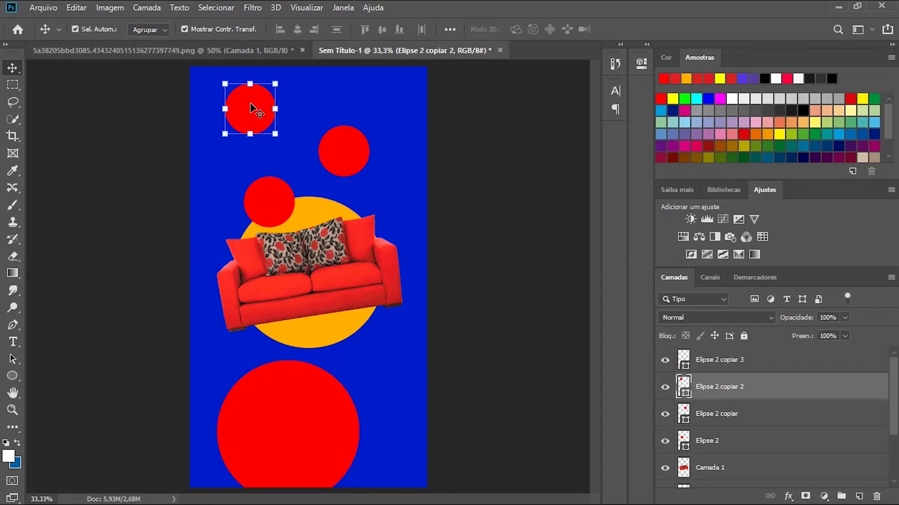
key(ctrl+t)
drag(250, 83, 227, 14)
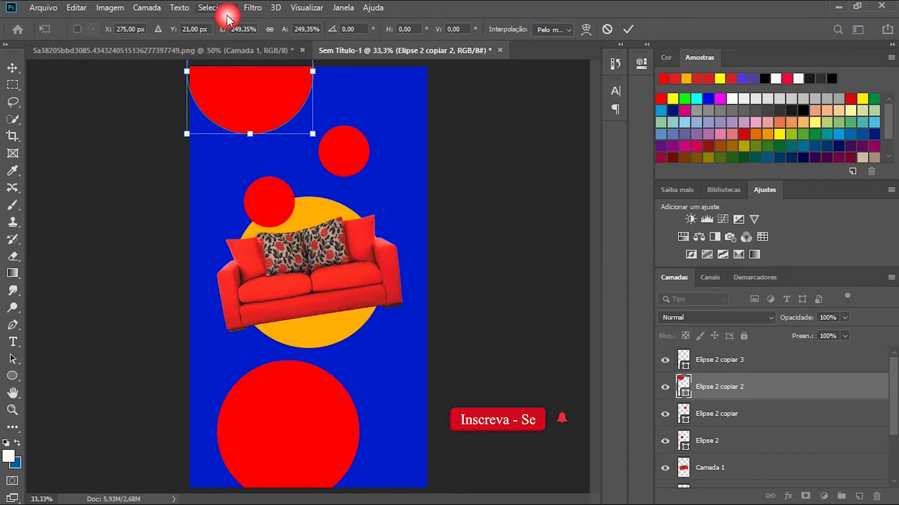
click(497, 427)
- Enlarge the red circle in the canvas's upper-right corner to about 238%, running past the canvas edges
drag(351, 150, 393, 56)
key(ctrl+t)
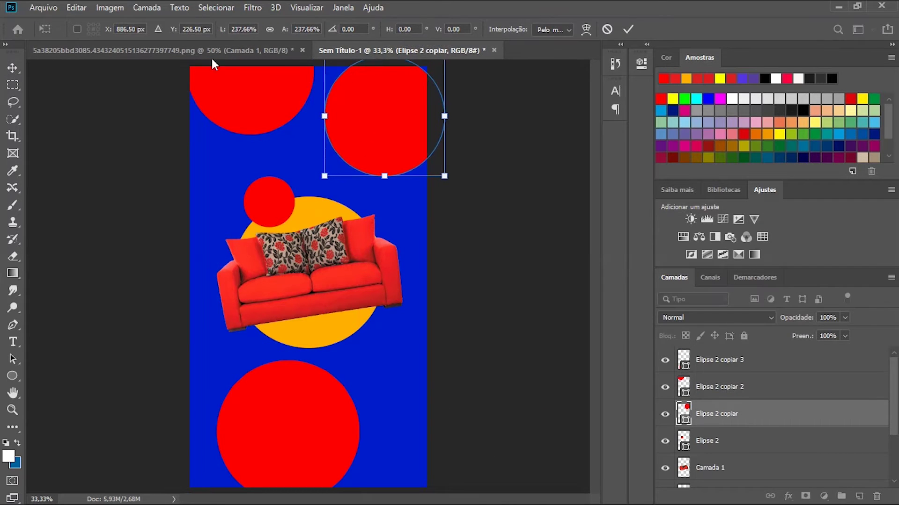
click(81, 120)
- Recolour the large circle in the canvas's upper-left corner to a near-white tone
click(264, 108)
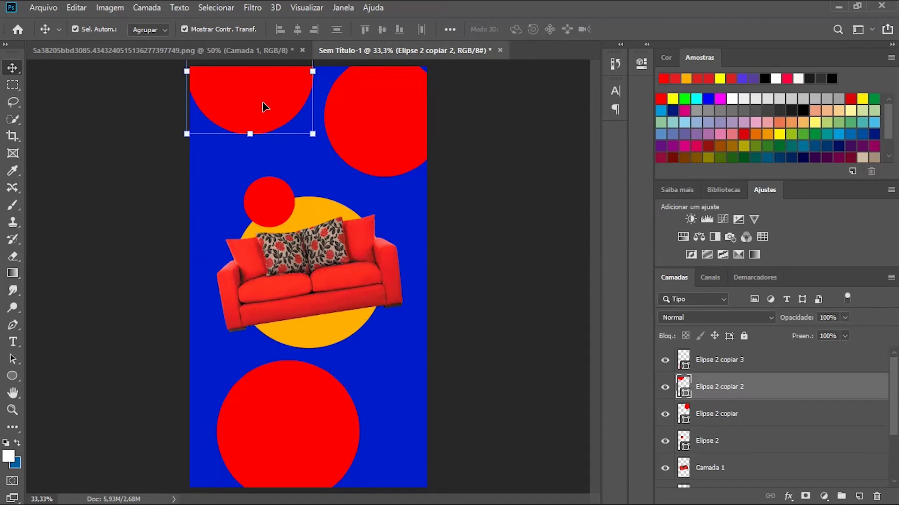
double_click(681, 389)
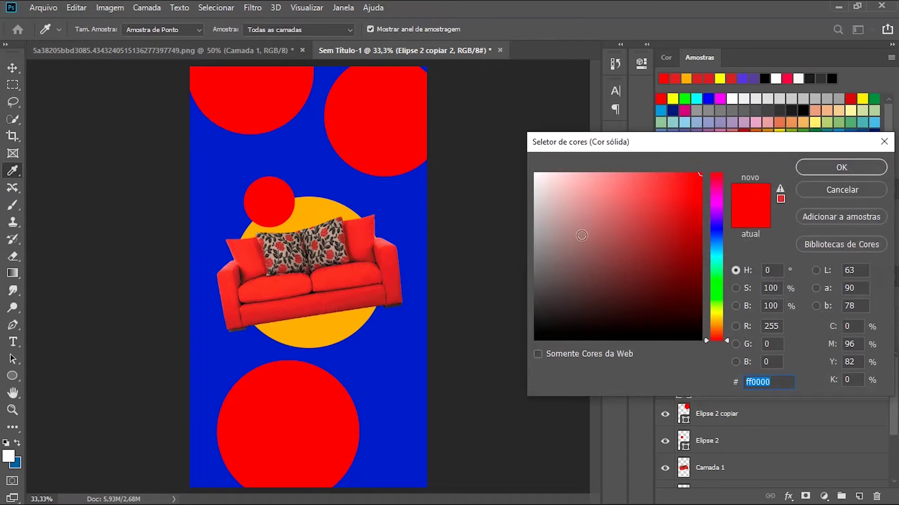
click(539, 179)
click(841, 168)
- Recolour the large circle in the canvas's upper-right corner to orange #ffae0f, sampled from the circle behind the sofa
click(402, 156)
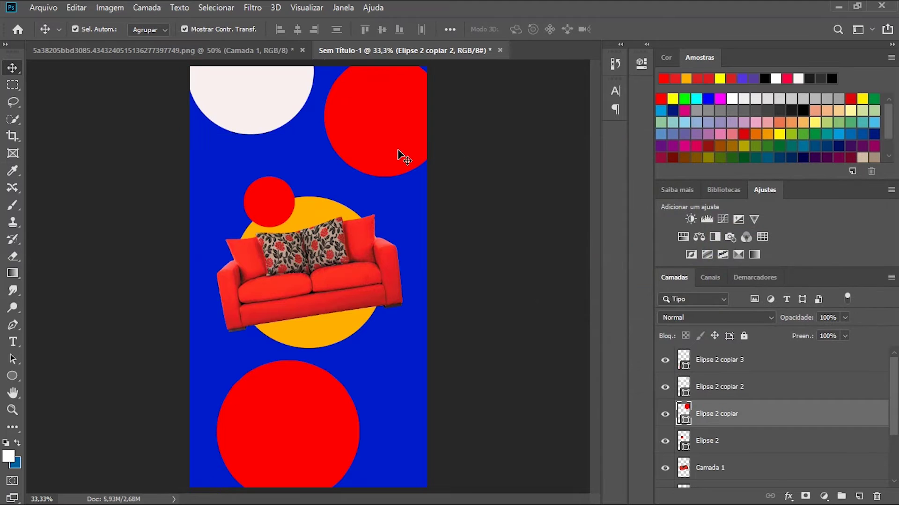
double_click(684, 412)
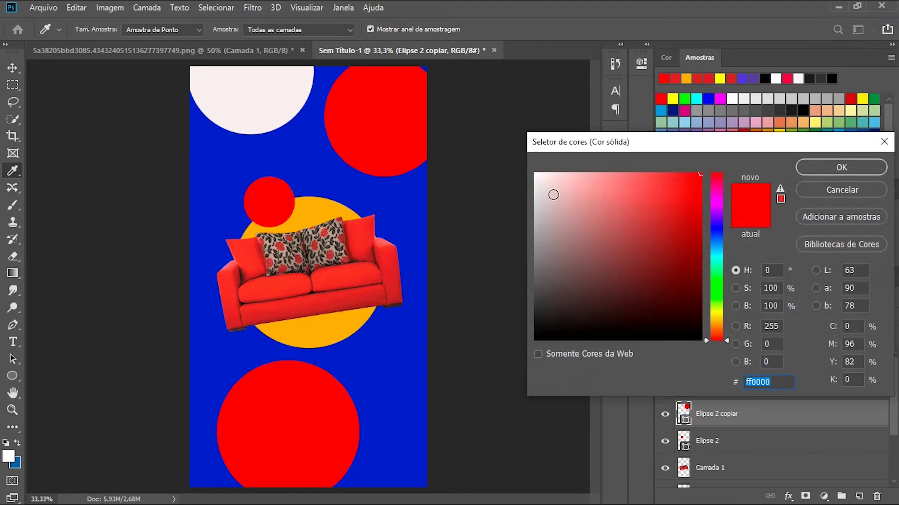
click(343, 337)
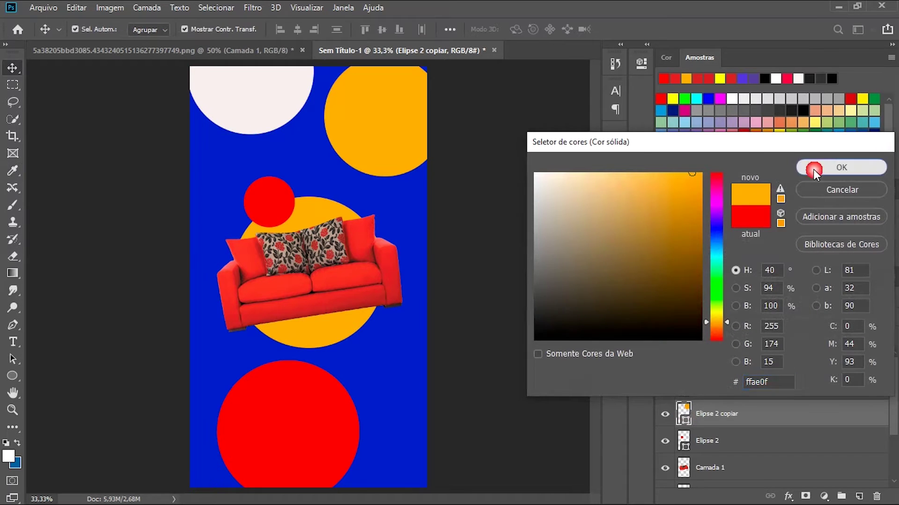
click(841, 167)
- Recolour the large circle below the sofa with red sampled from the sofa and move it slightly down
click(305, 457)
double_click(684, 358)
click(357, 279)
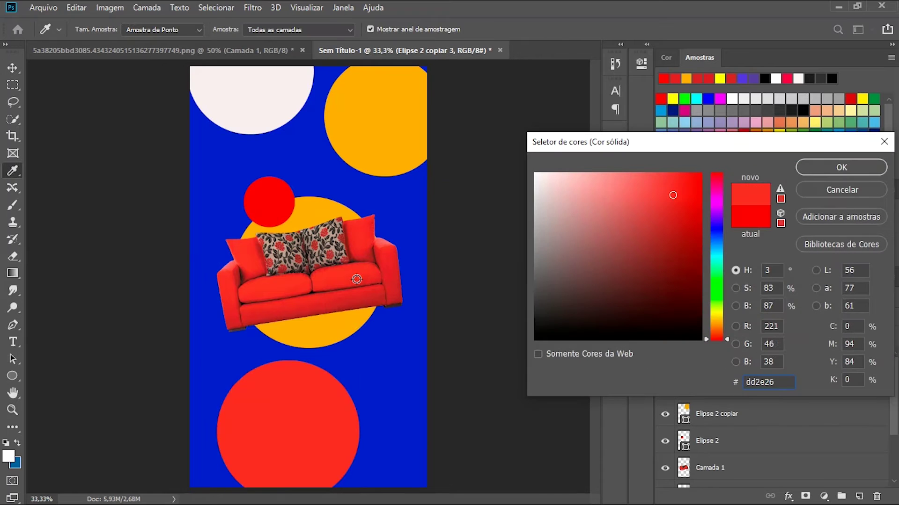
click(840, 167)
click(60, 118)
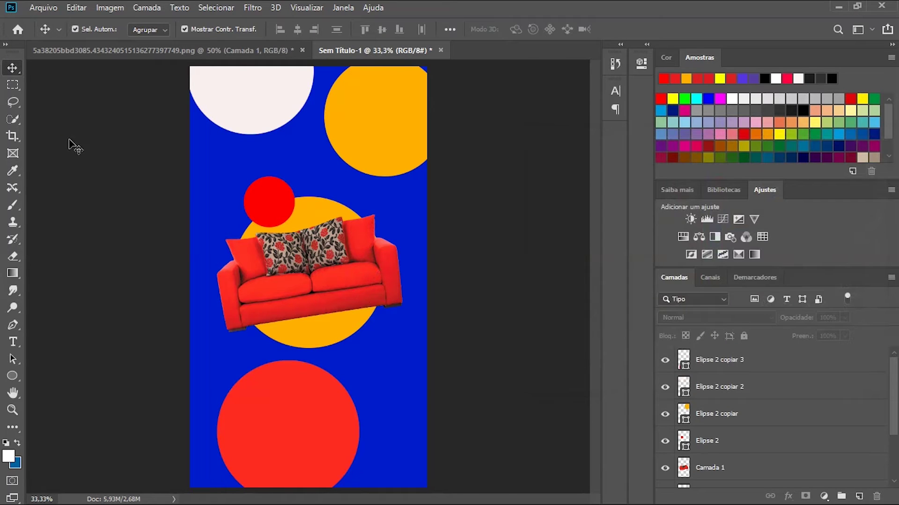
drag(280, 410, 280, 416)
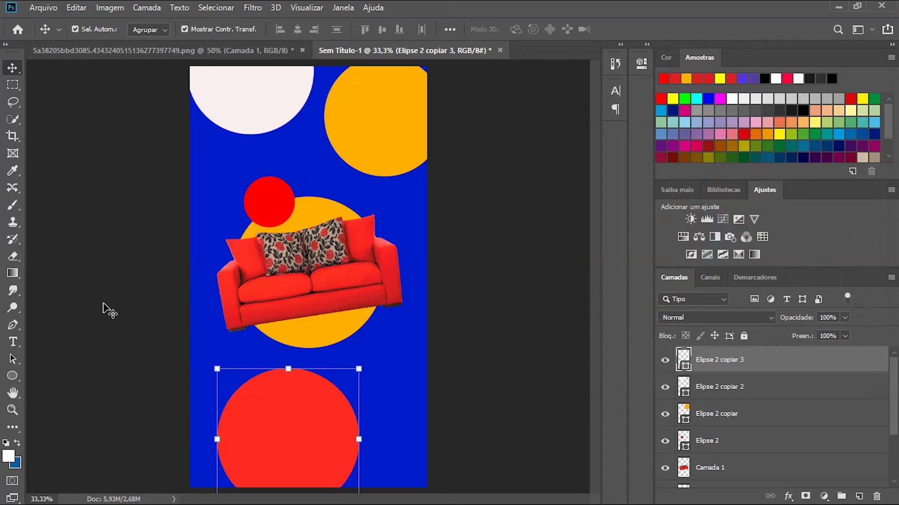
- Combine the three large circle layers Elipse 2 copiar, copiar 2 and copiar 3 into one smart object
ctrl+click(714, 387)
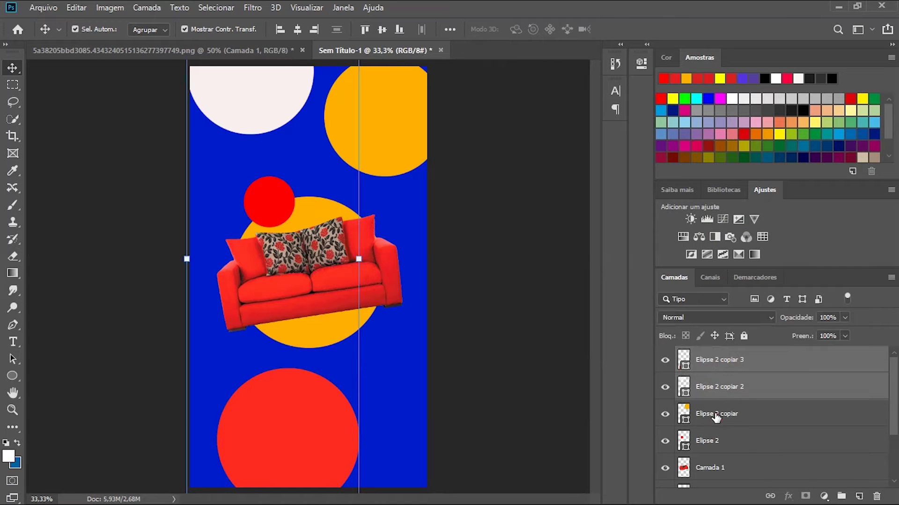
ctrl+click(714, 420)
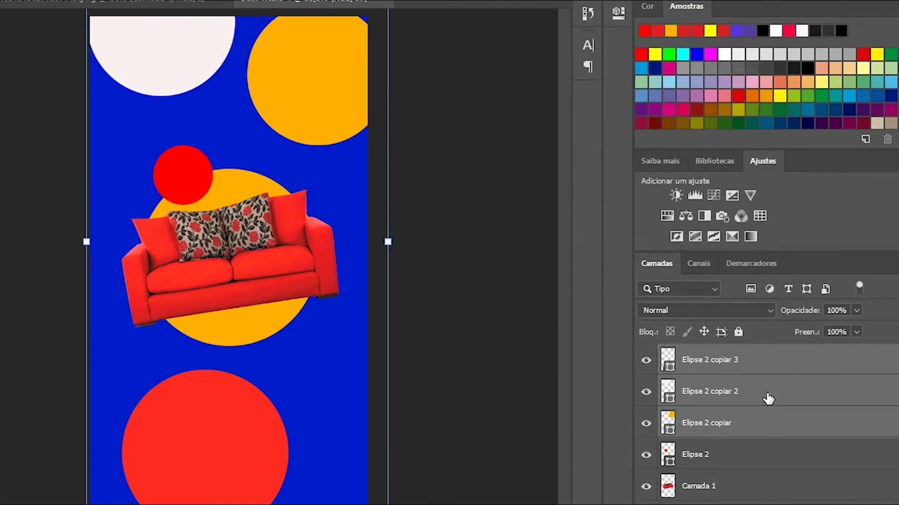
right_click(766, 391)
click(667, 154)
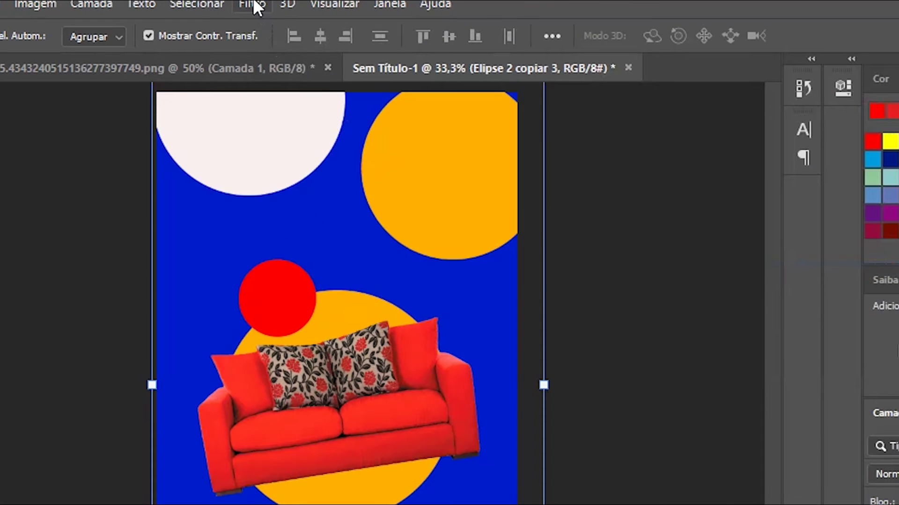
- Apply a Gaussian Blur with a radius of 81.2 pixels to the smart object of large circles
click(253, 7)
mouse_move(313, 237)
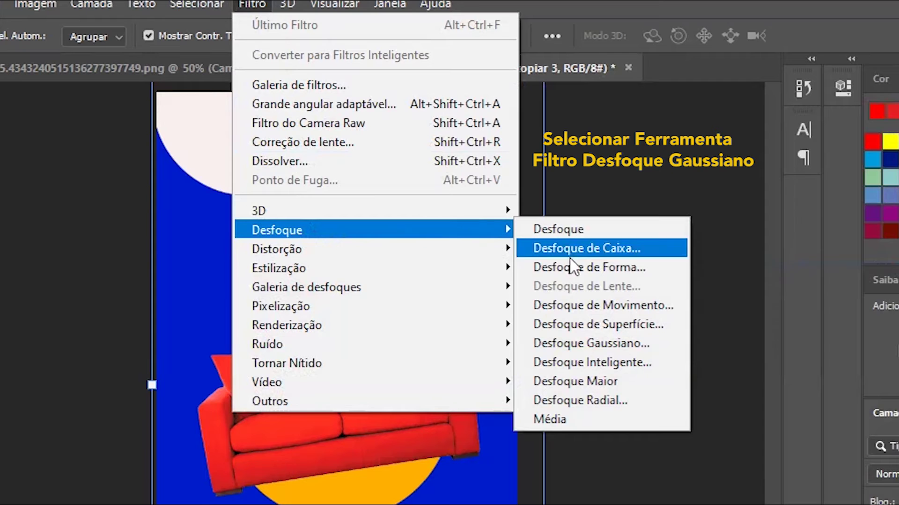
click(586, 338)
drag(863, 470, 887, 472)
drag(636, 472, 669, 471)
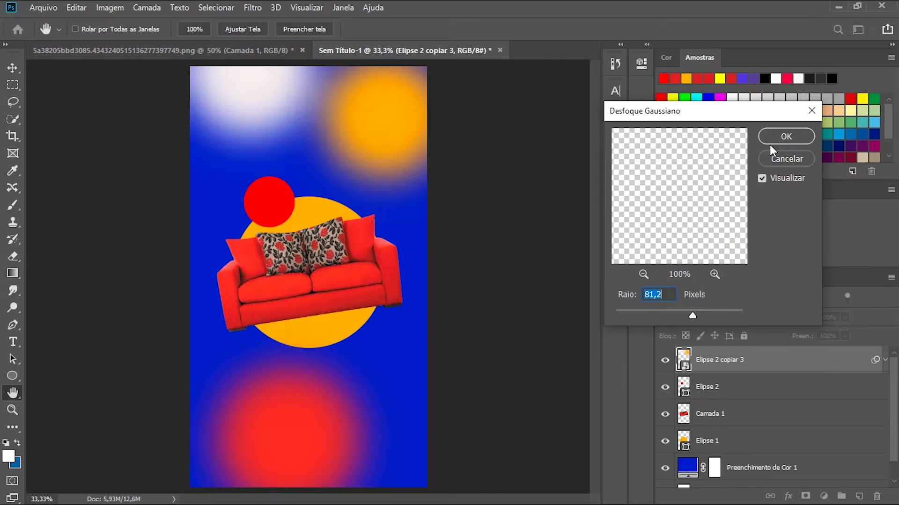
click(791, 205)
- Add white 50% text in Swis721 Blk BT at 51.52 pt inside the small red circle, with a copy just below it
click(729, 368)
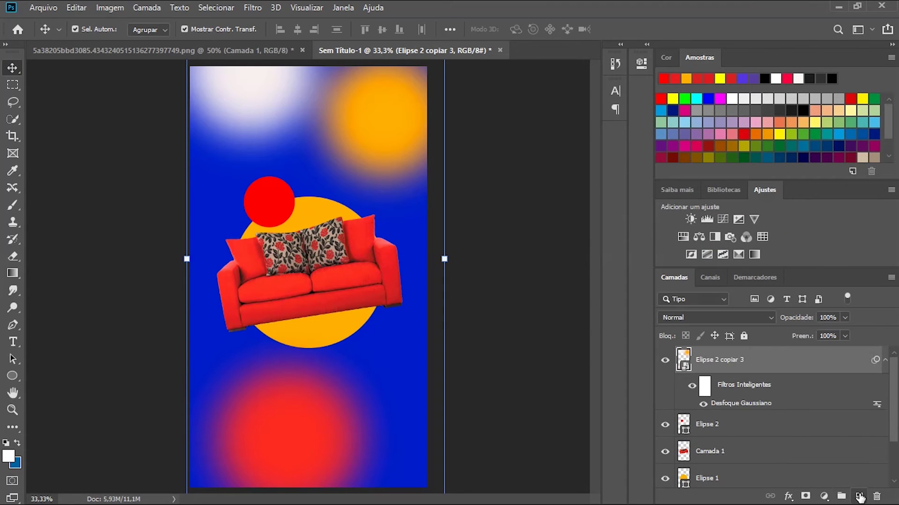
click(859, 496)
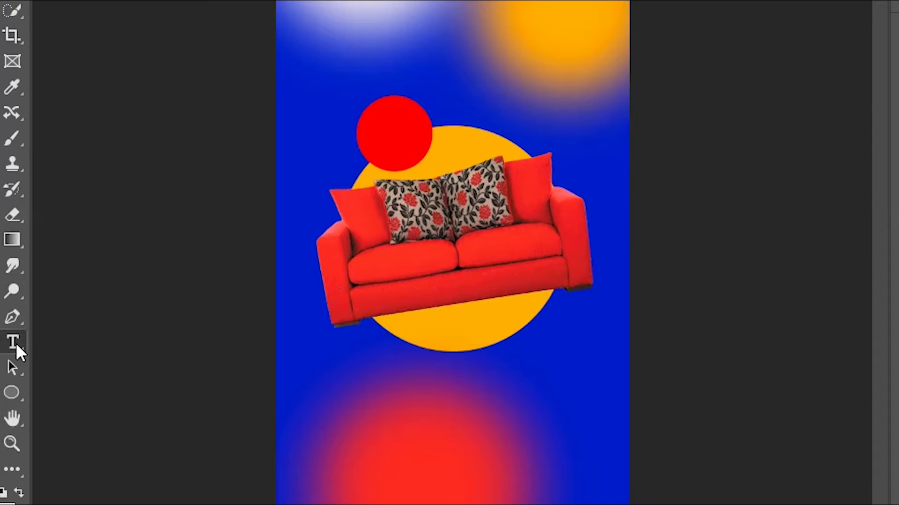
click(14, 342)
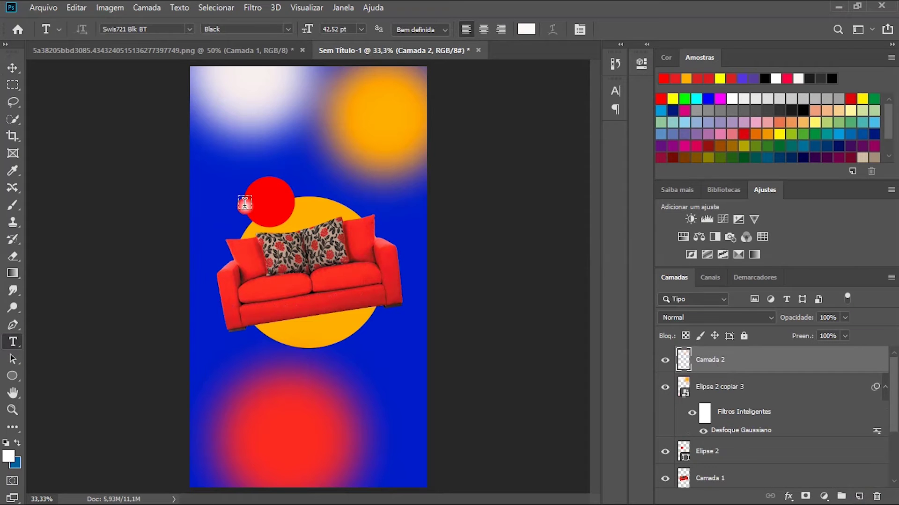
click(245, 202)
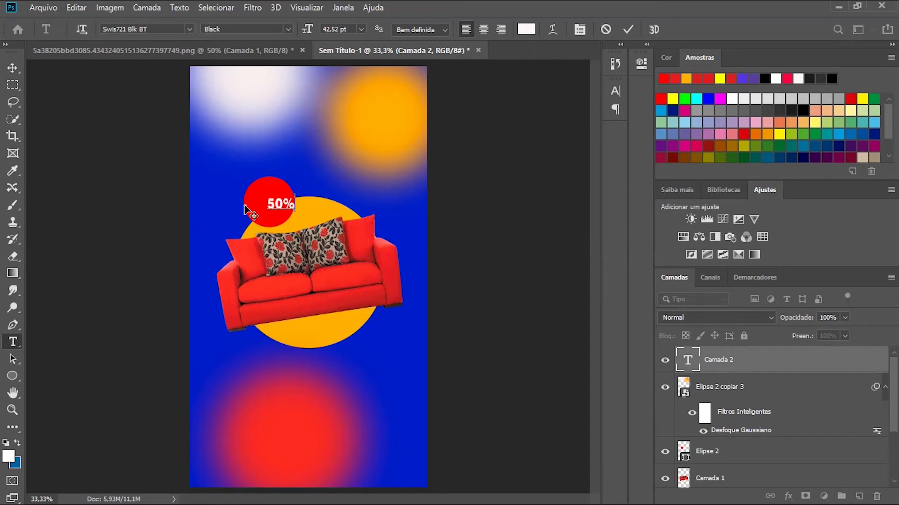
drag(265, 202, 315, 203)
drag(307, 29, 310, 29)
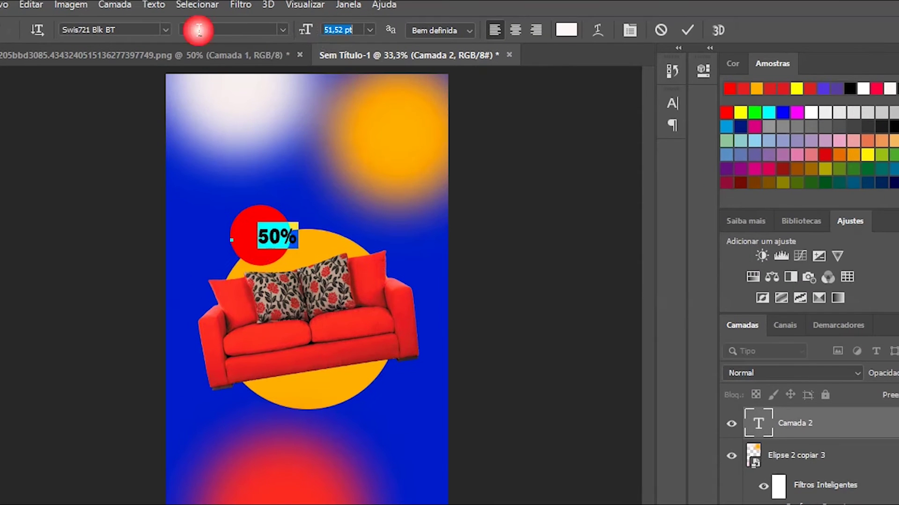
click(12, 68)
mouse_move(281, 206)
mouse_down()
mouse_move(265, 201)
mouse_move(266, 214)
mouse_up()
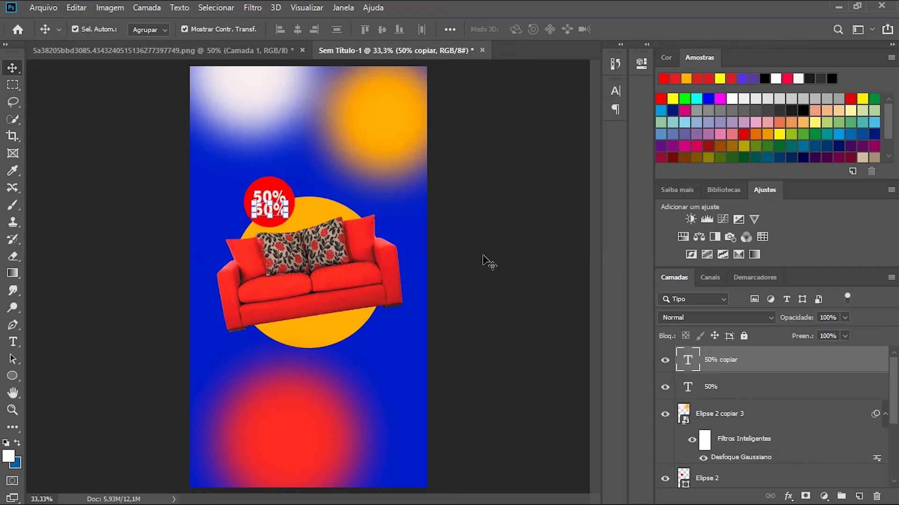
- Change the copied text to OFF, set it in Swis721 Lt BT Light and align it beneath the 50% text
double_click(688, 360)
text(OFF)
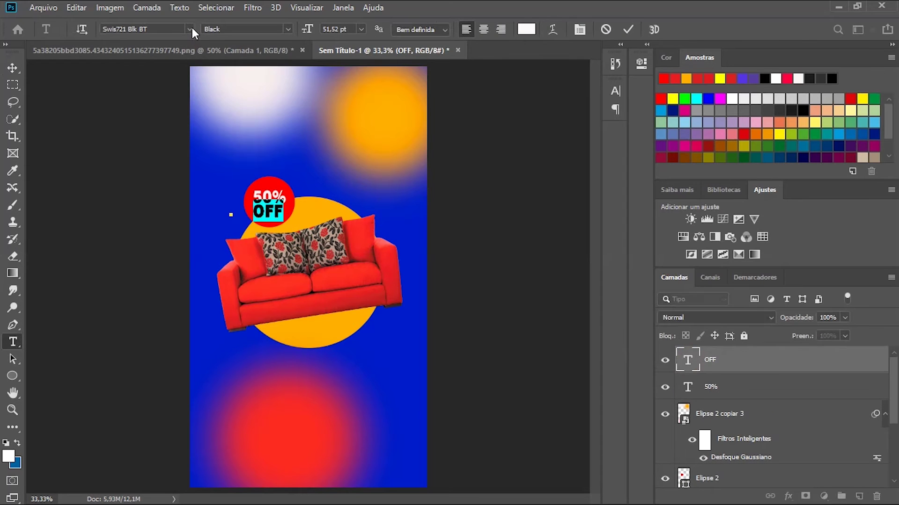
click(192, 28)
click(210, 80)
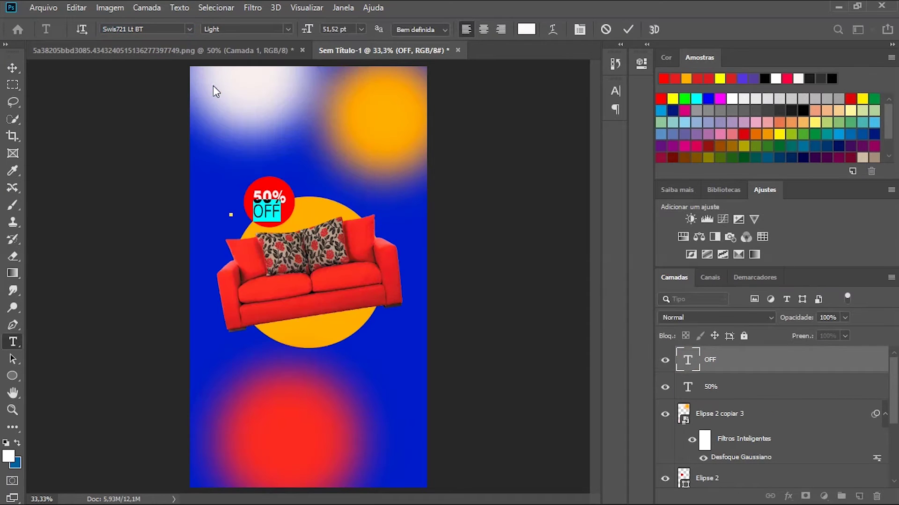
click(18, 69)
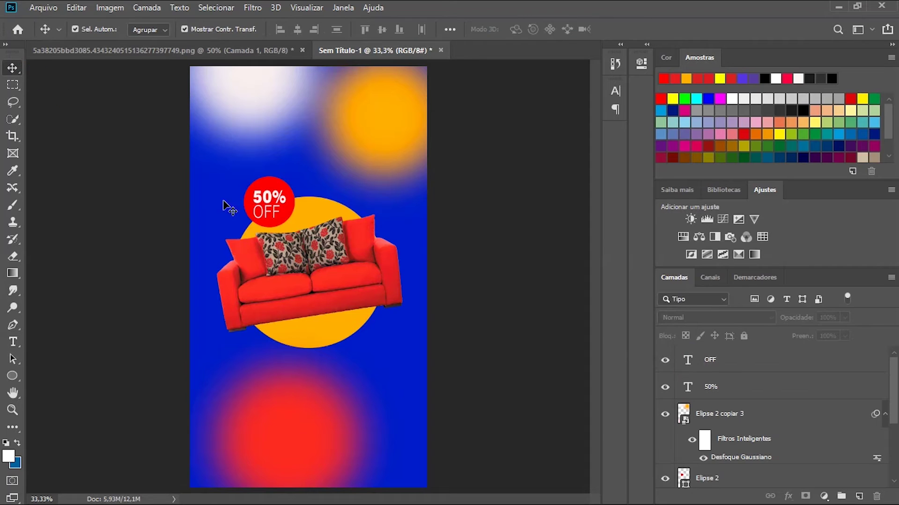
drag(265, 215, 269, 215)
click(226, 195)
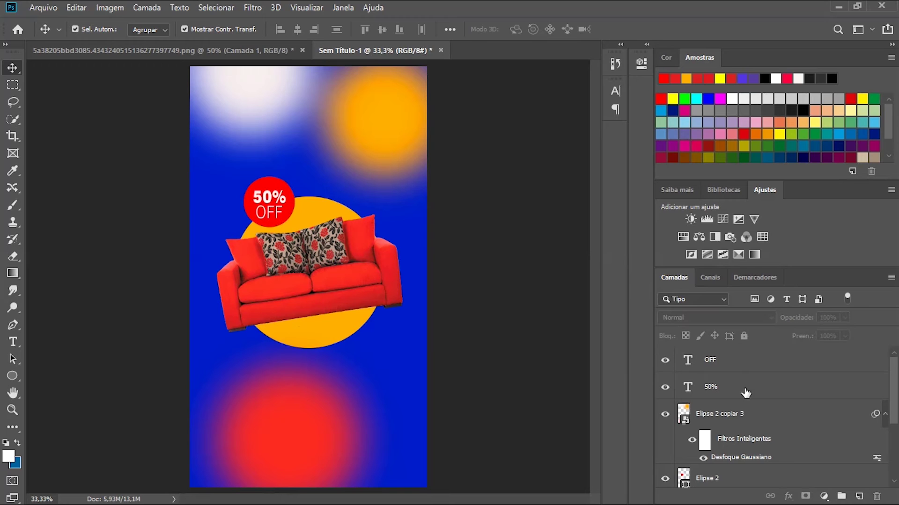
- Draw a wide rounded rectangle about 981 by 183 px with 10 px corners on a new layer below the sofa
click(855, 495)
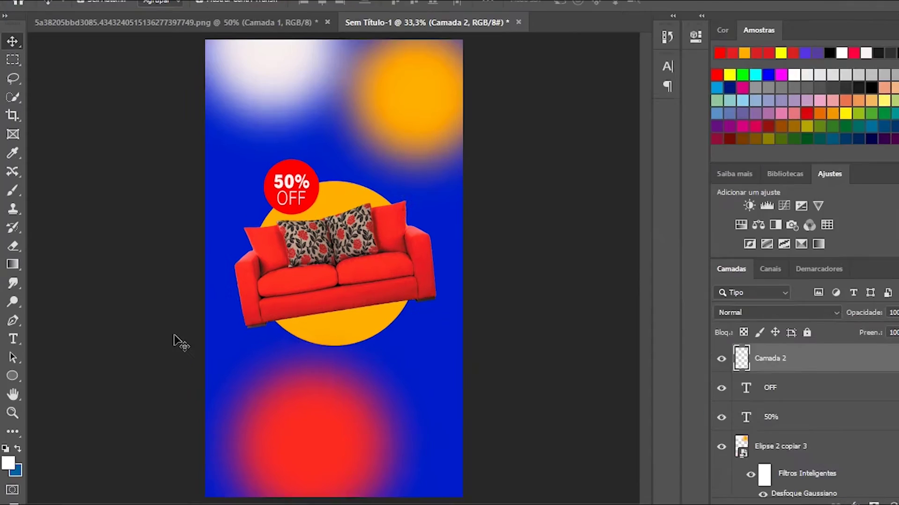
right_click(14, 377)
click(63, 393)
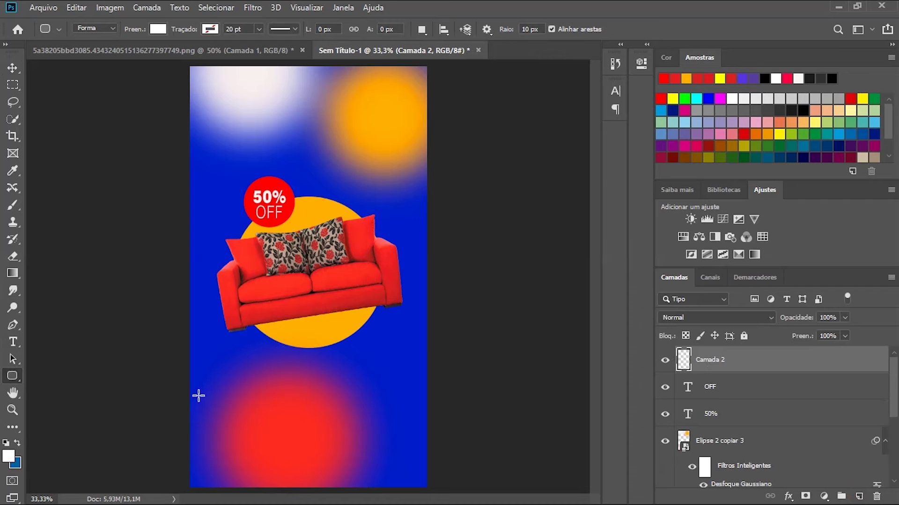
drag(198, 396, 413, 436)
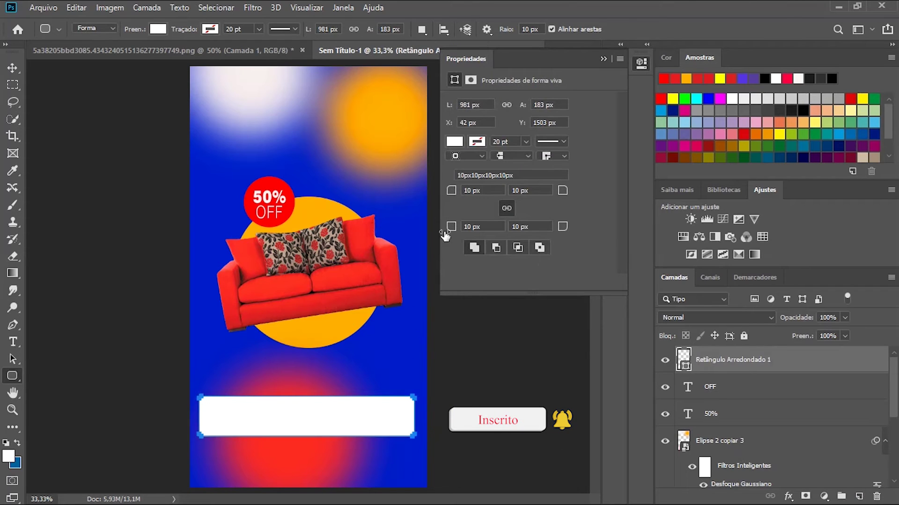
- Fill the rounded rectangle with the most recently used bright red
click(454, 142)
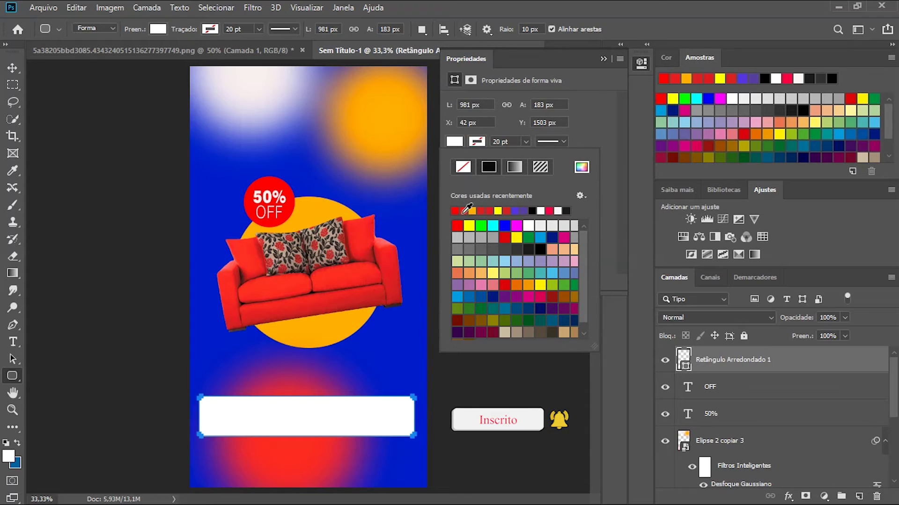
click(454, 211)
click(604, 59)
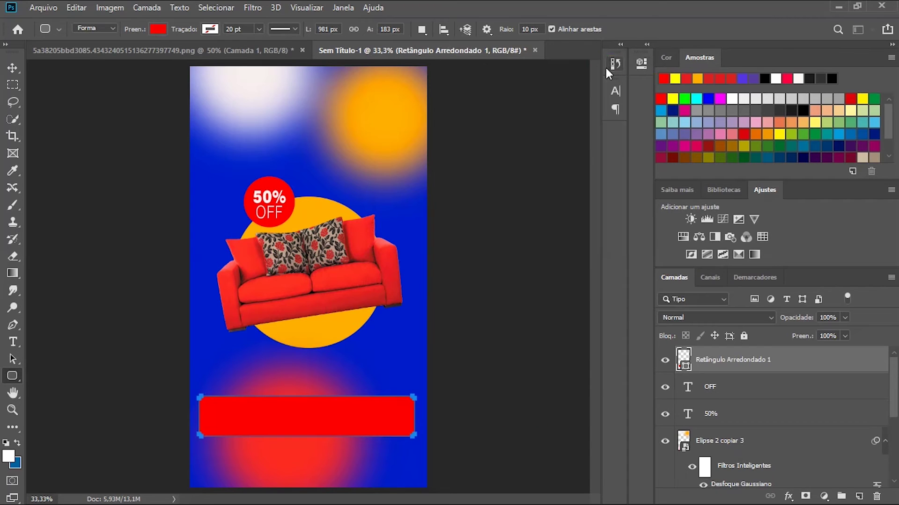
click(12, 68)
ctrl+click(738, 372)
click(742, 367)
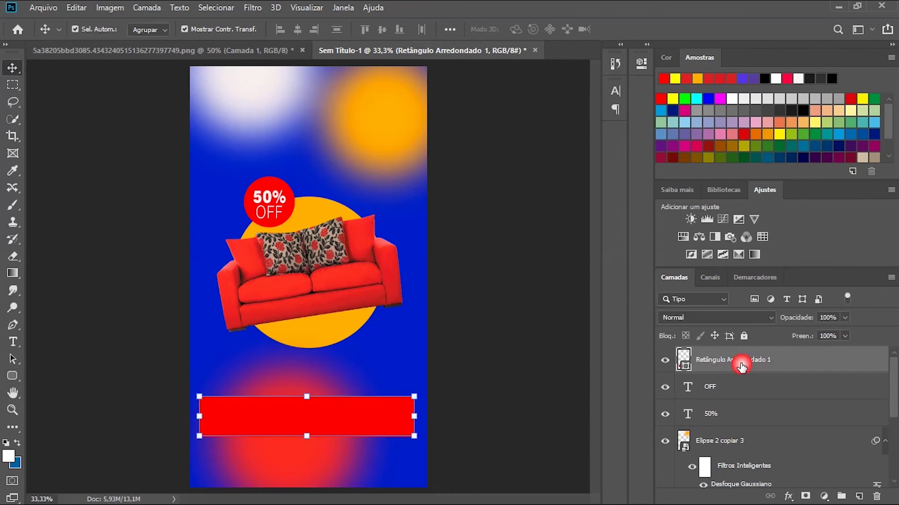
- Add the horizontal text MEGA OFERTAS! on a new layer over the red rounded rectangle
click(860, 496)
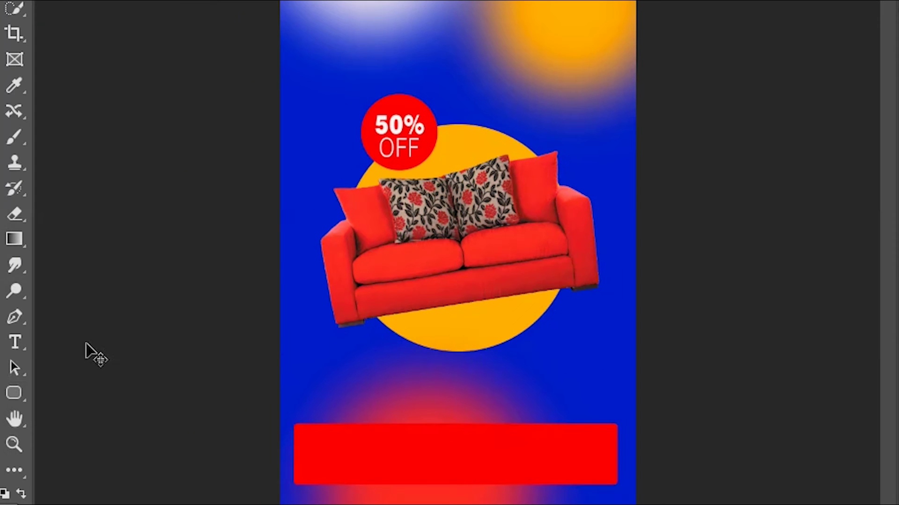
right_click(15, 342)
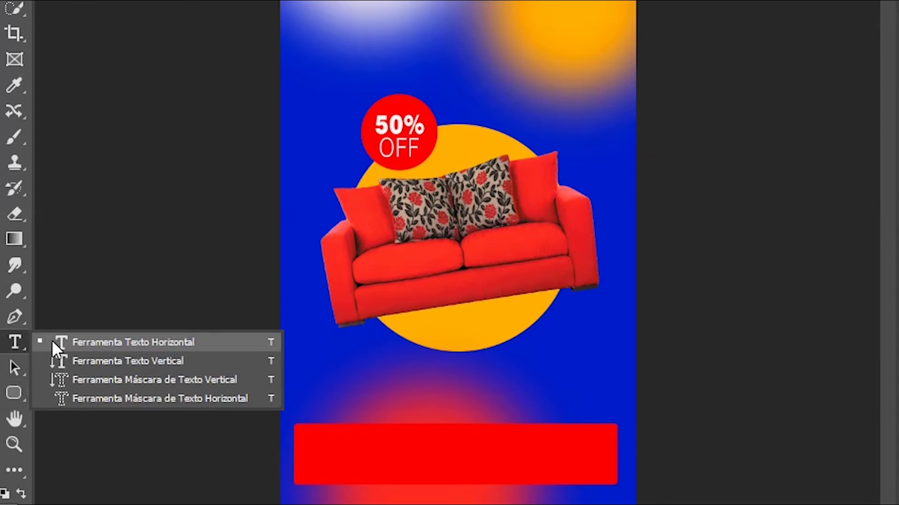
click(52, 341)
click(203, 413)
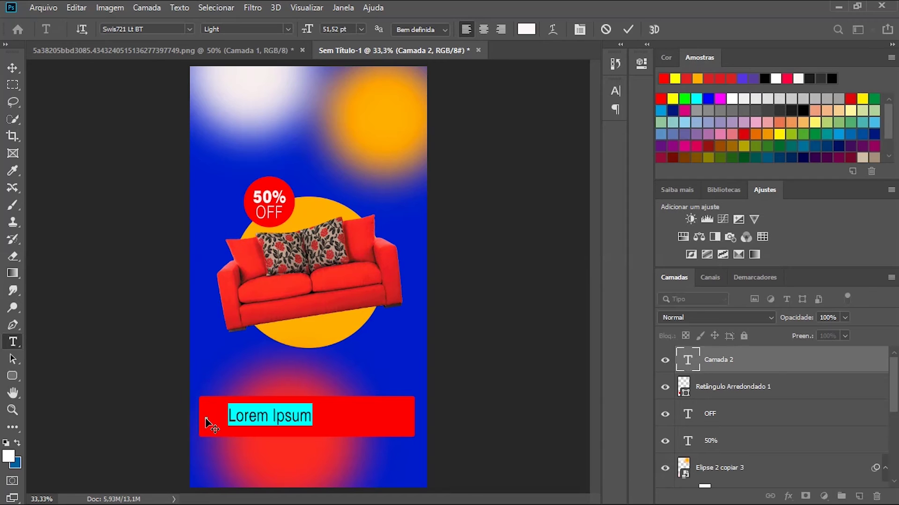
key(BackSpace)
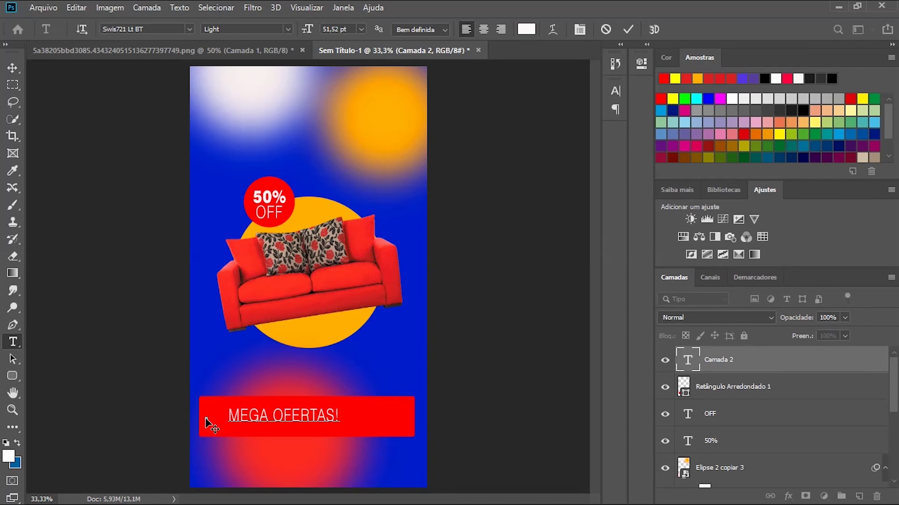
text(MEGA OFERTAS!)
- Set the MEGA OFERTAS! text in a heavy font, enlarge it to nearly the banner's width and centre it on the banner
drag(216, 424, 343, 417)
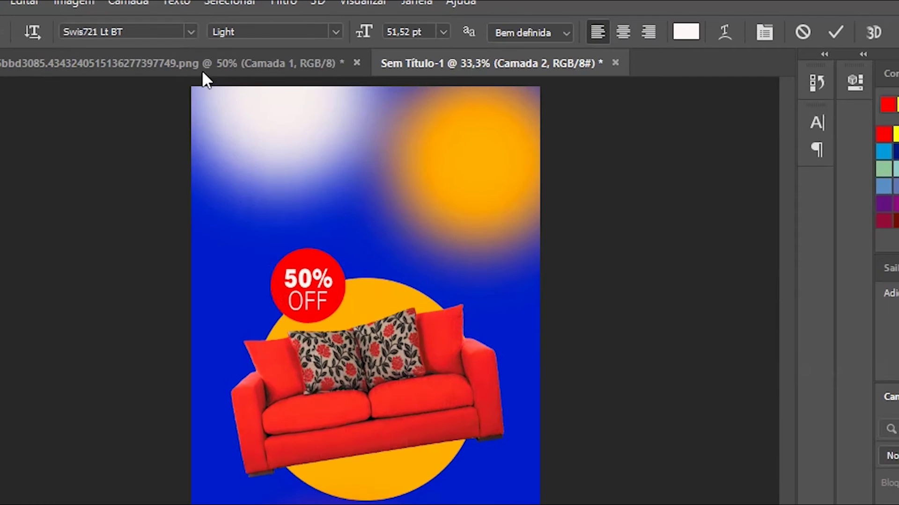
click(190, 29)
click(215, 111)
drag(360, 37, 381, 50)
click(12, 68)
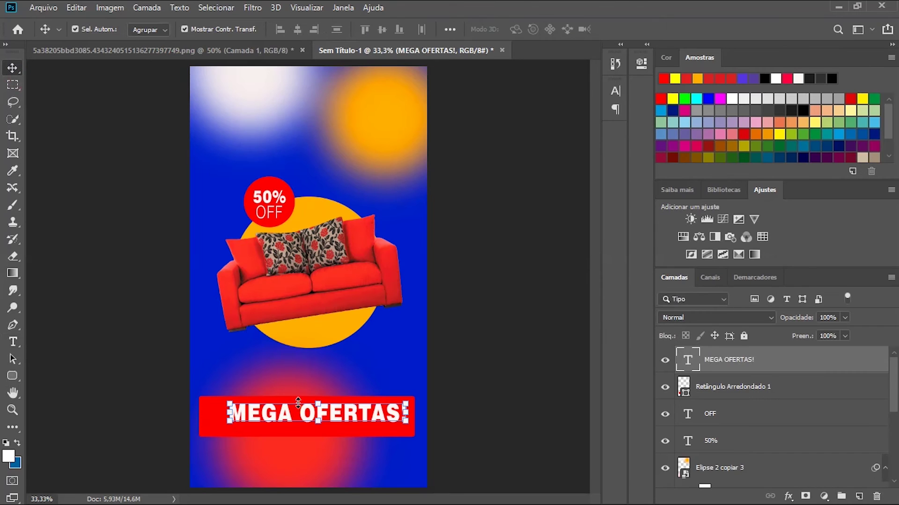
drag(312, 416, 302, 418)
click(130, 304)
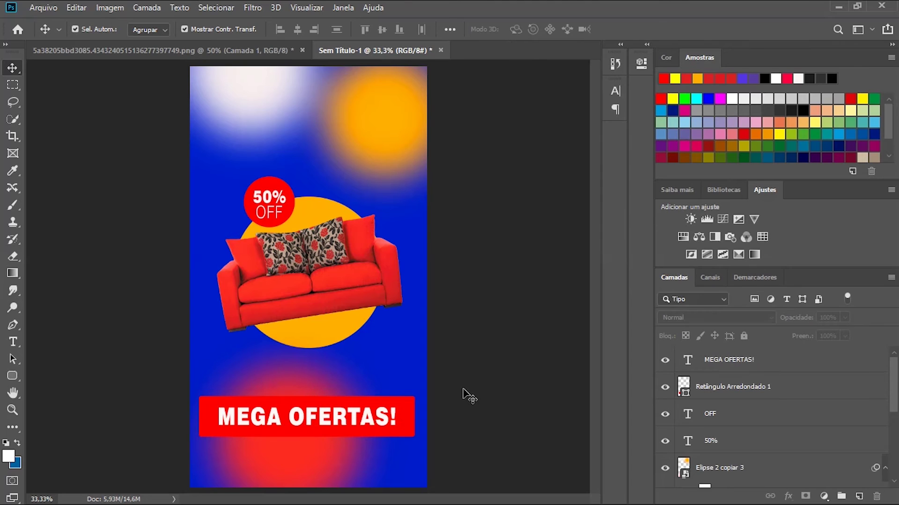
- Shift the MEGA OFERTAS! text and its red banner together slightly to the right
click(734, 362)
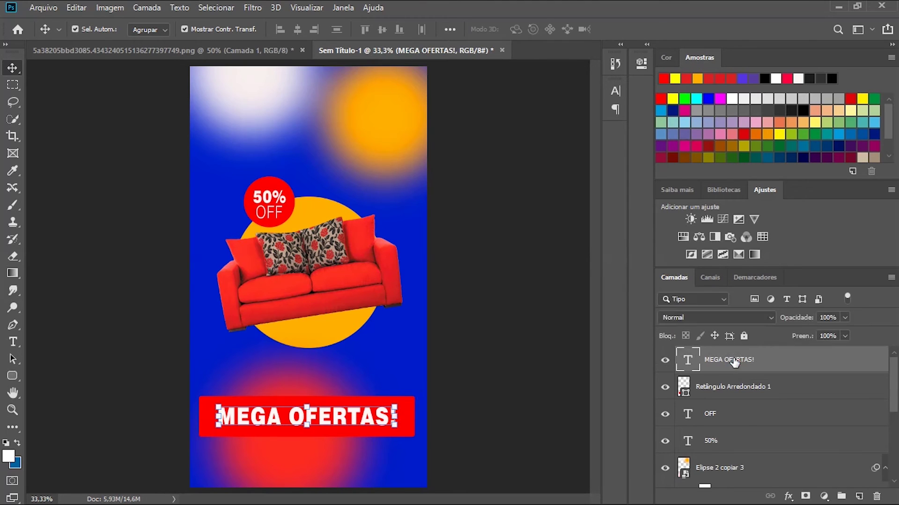
ctrl+click(729, 388)
drag(301, 402, 299, 404)
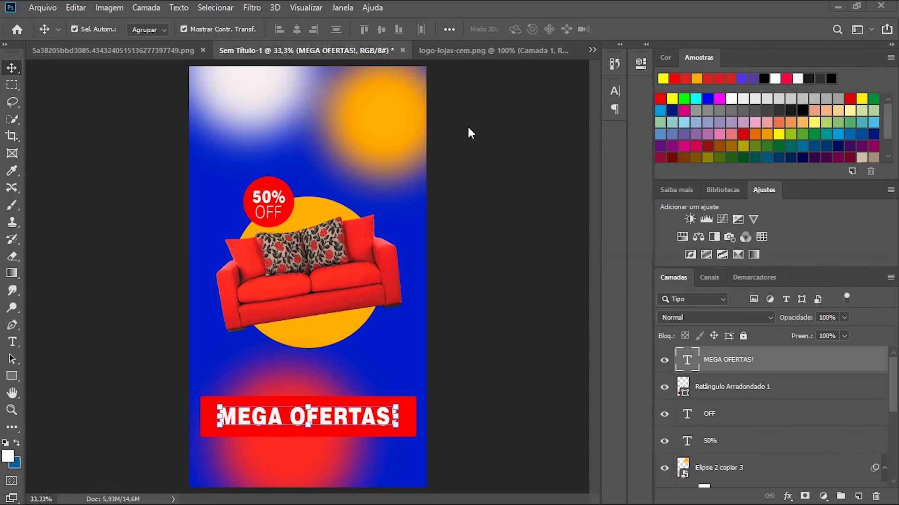
- Bring the logo from logo-lojas-cem.png into the furniture design, resize it and centre it near the canvas's upper edge
click(454, 53)
drag(385, 273, 421, 161)
key(ctrl+t)
drag(362, 141, 344, 127)
drag(398, 123, 357, 119)
key(Return)
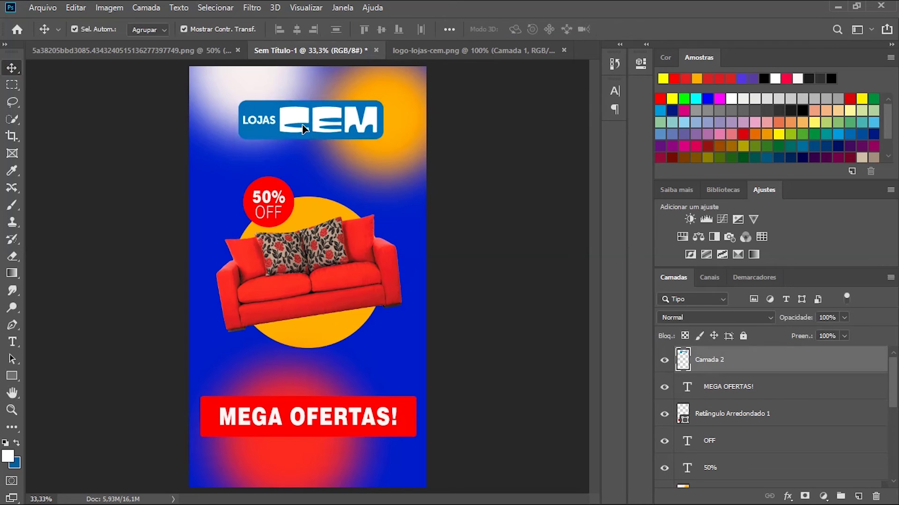
drag(298, 129, 304, 130)
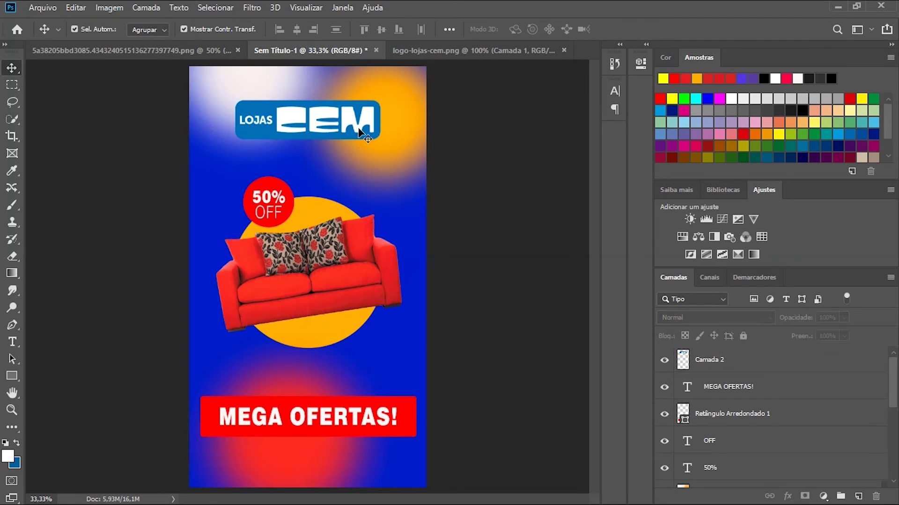
- Apply a Drop Shadow in orange #ec7116 to the LOJAS CEM logo layer
click(361, 132)
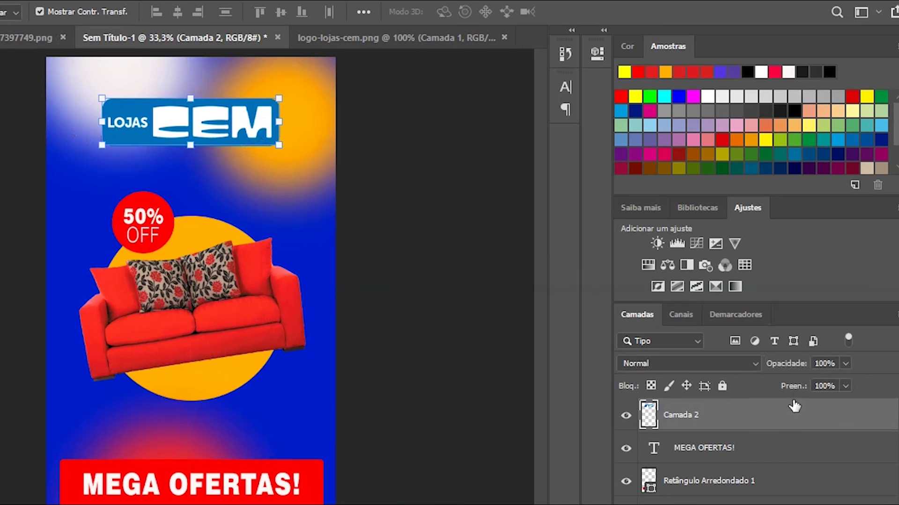
double_click(796, 416)
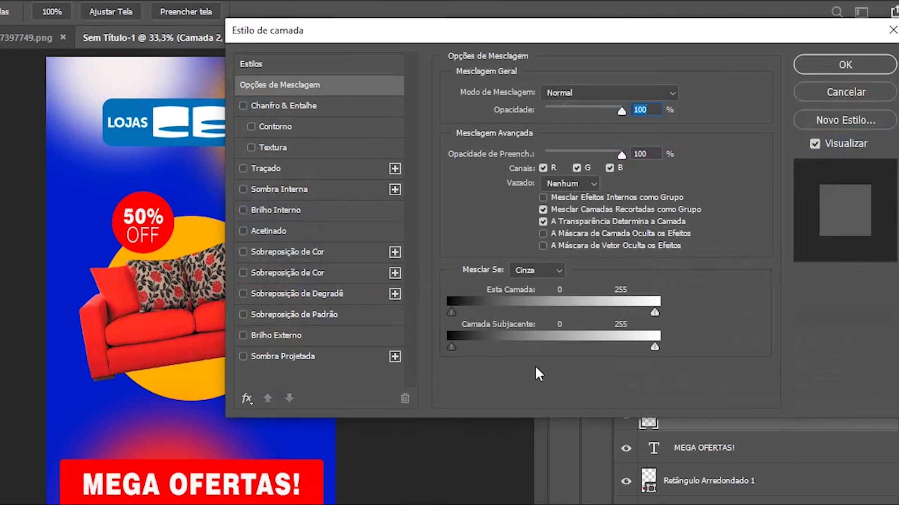
click(244, 357)
click(266, 356)
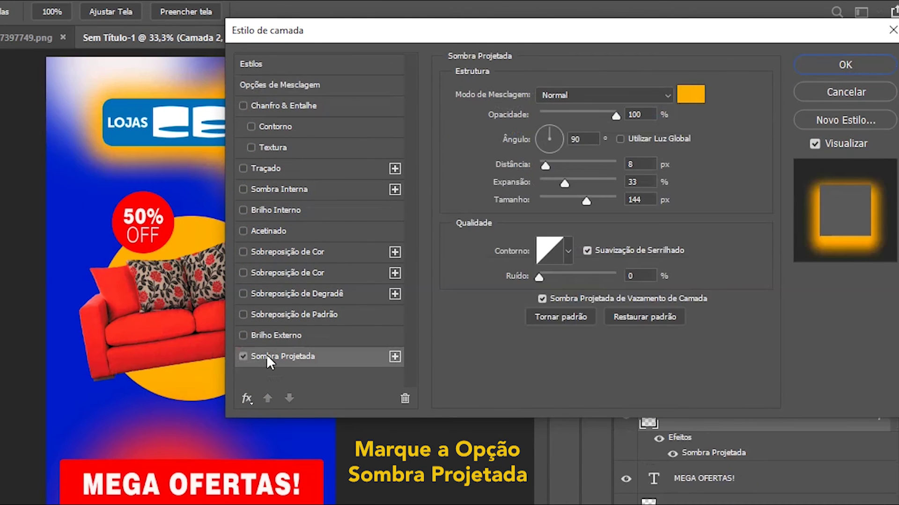
click(684, 97)
click(474, 200)
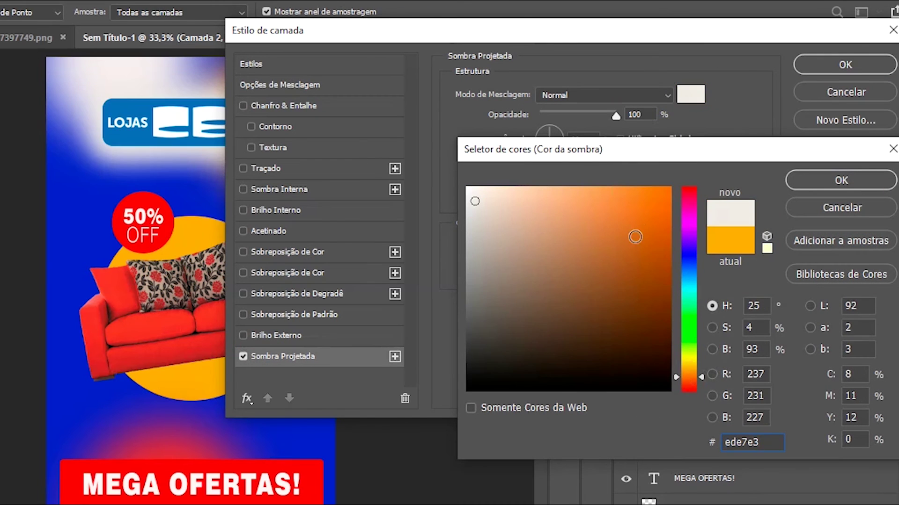
click(650, 201)
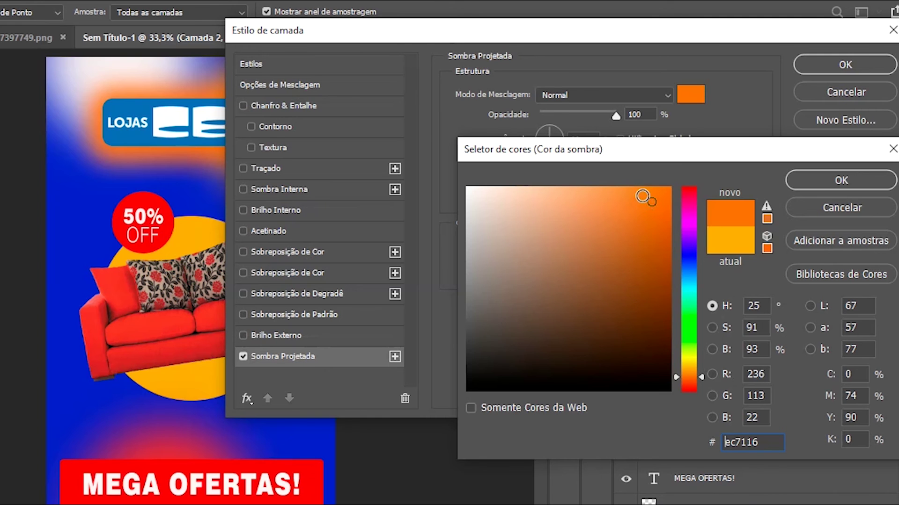
click(836, 178)
click(829, 67)
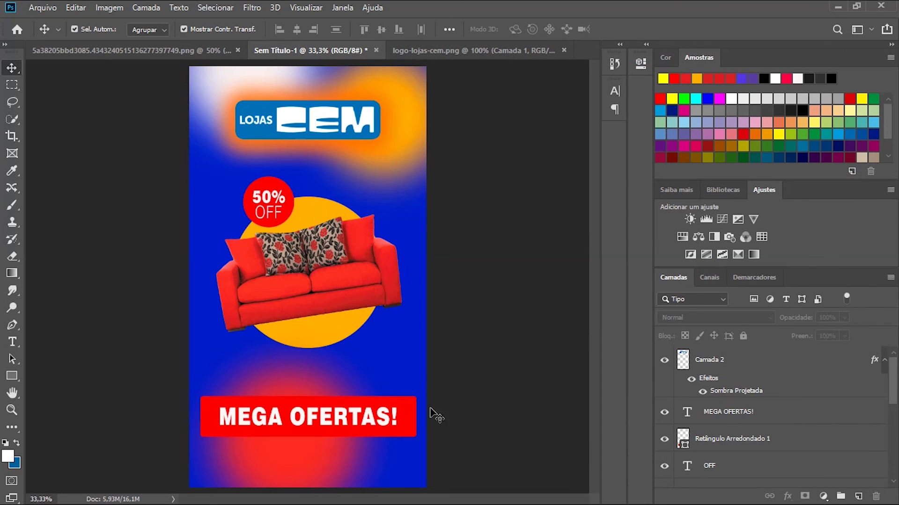
- Apply a Drop Shadow in off-white #ebe5e1 to the red rounded rectangle behind MEGA OFERTAS!
click(412, 423)
click(792, 440)
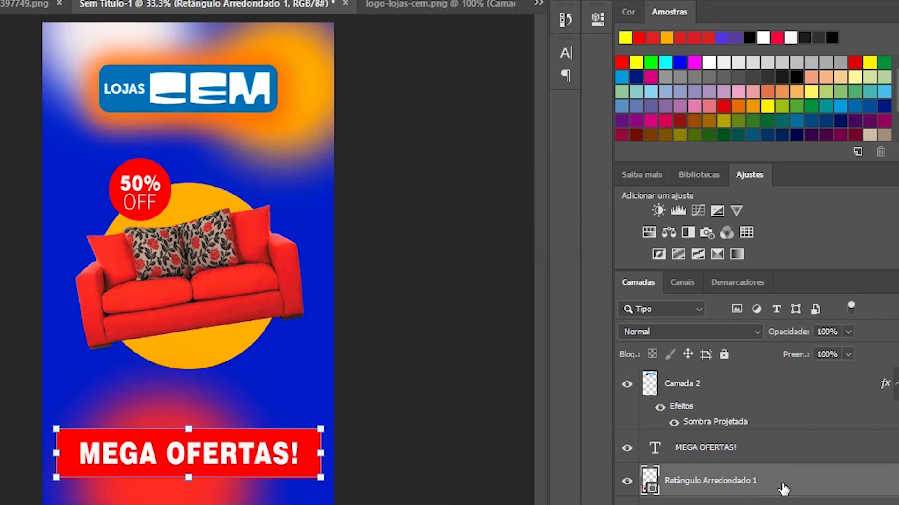
double_click(783, 489)
click(289, 326)
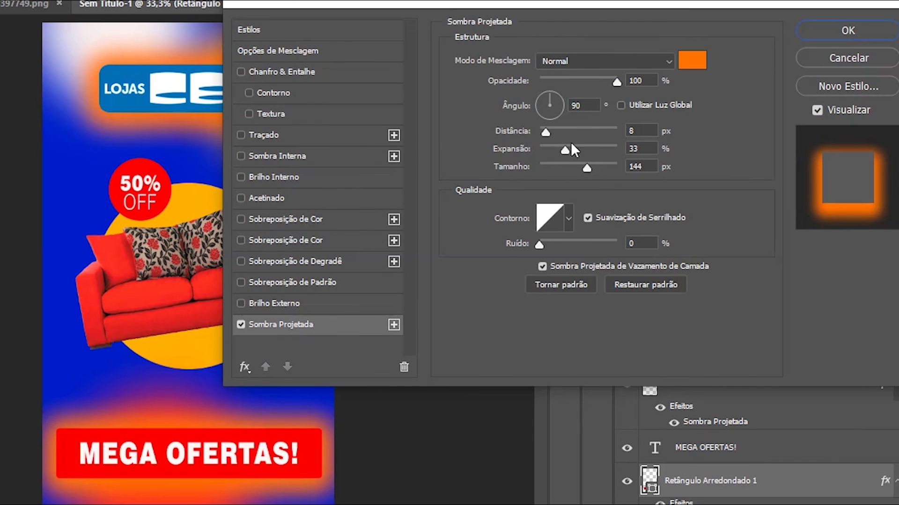
click(686, 62)
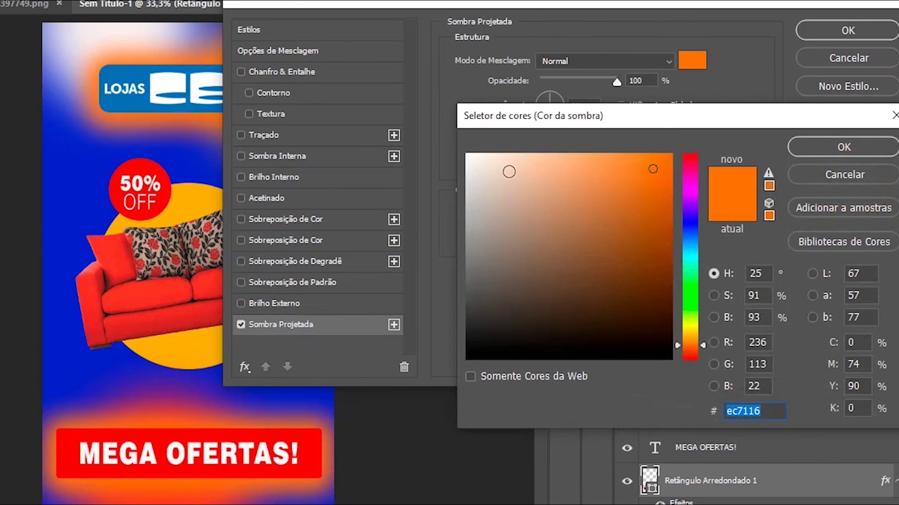
click(474, 169)
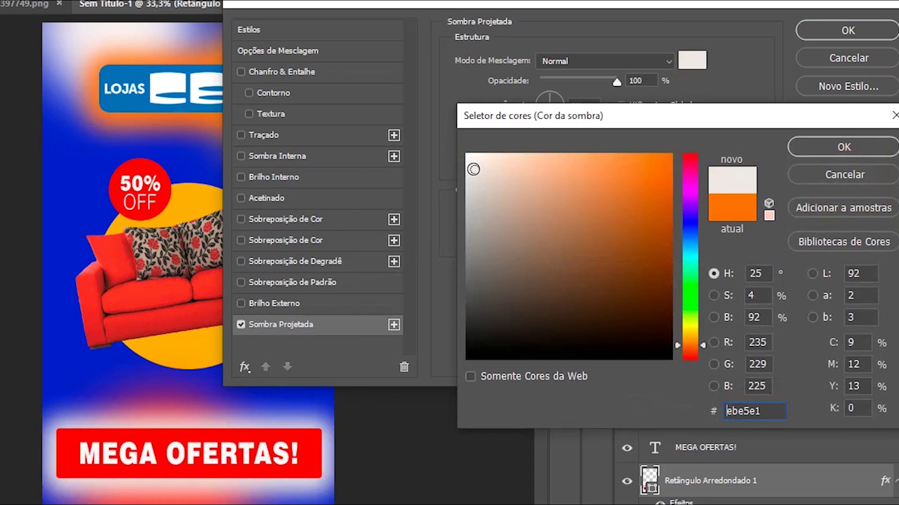
click(824, 146)
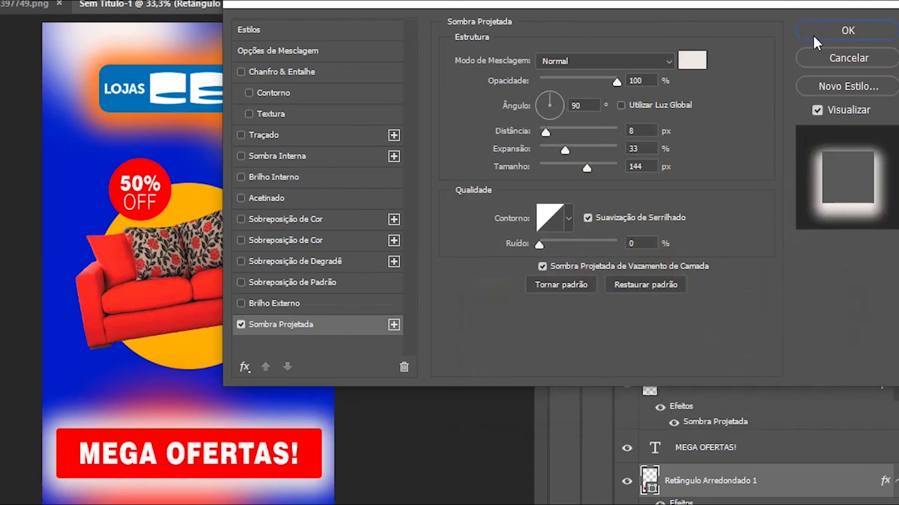
click(840, 34)
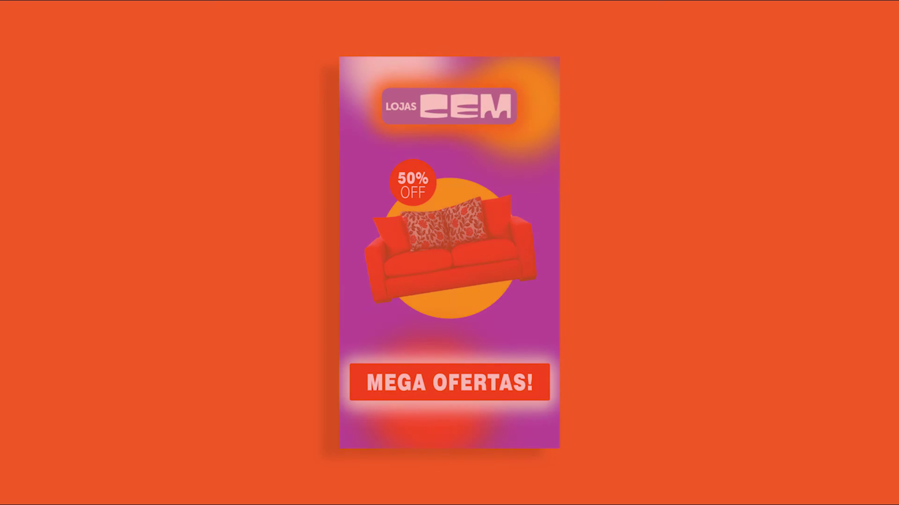